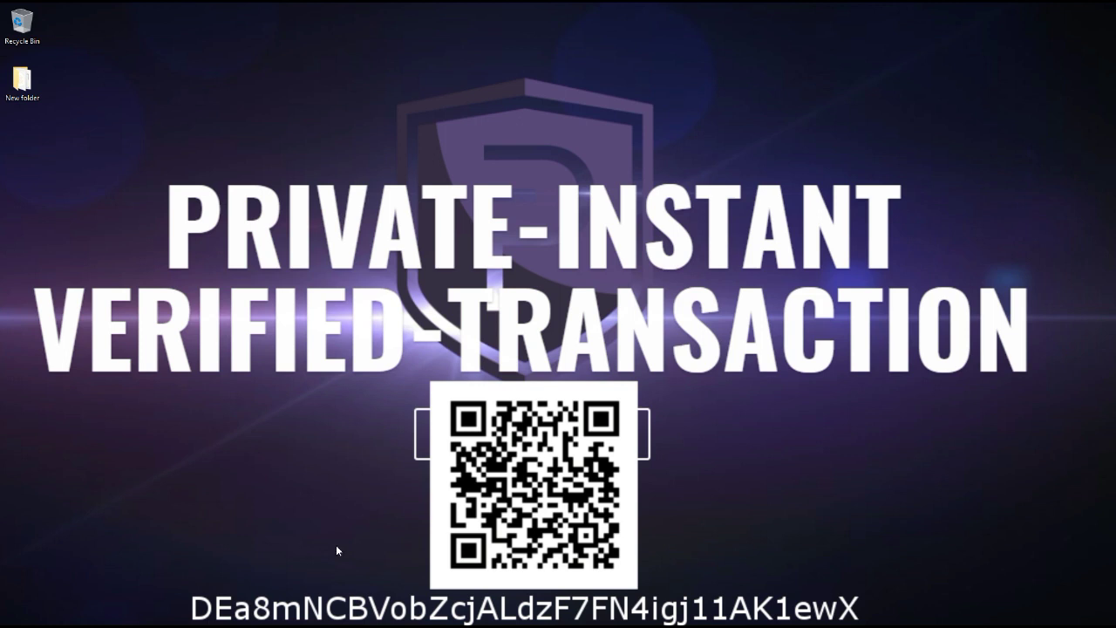
Bring up the Chrome window previews from the taskbar icon.
mouse_move(317, 622)
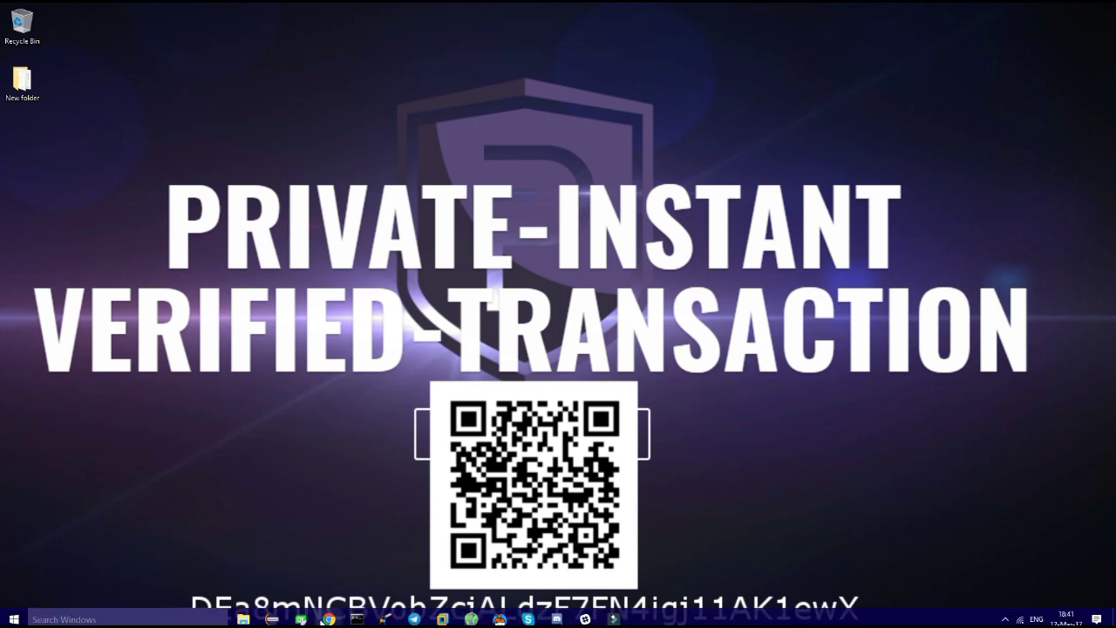
Bring the browser forward and switch to the Wallet | PIVX page on pivx.org.
left_click(392, 569)
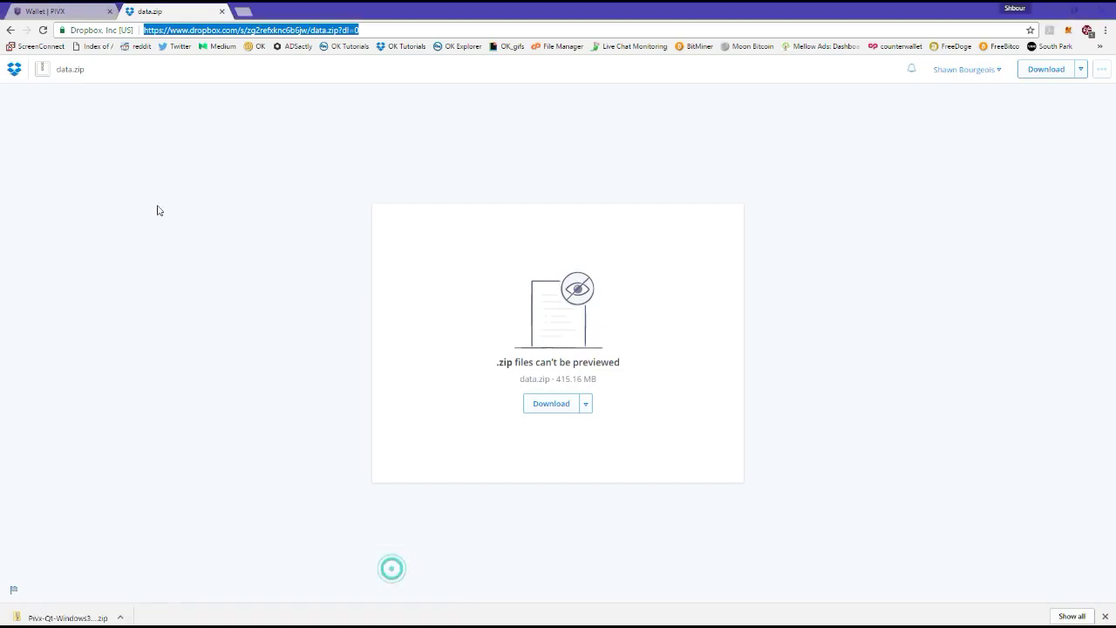
left_click(45, 9)
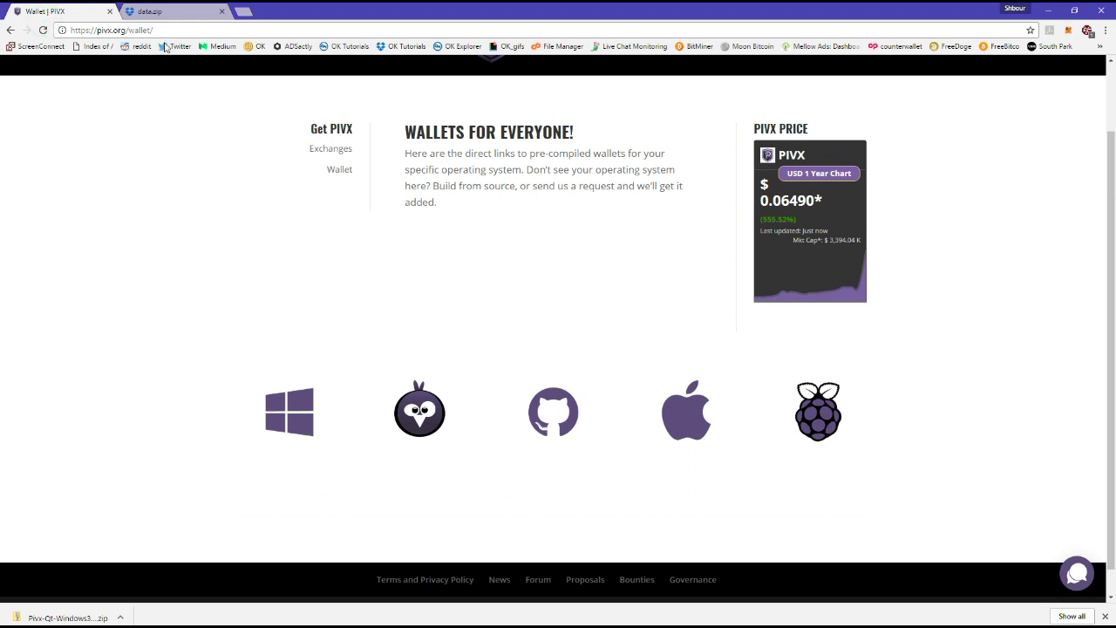
left_click_drag(166, 29, 129, 30)
left_click(173, 226)
Download the Windows wallet zip and cancel the duplicate download.
left_click(294, 422)
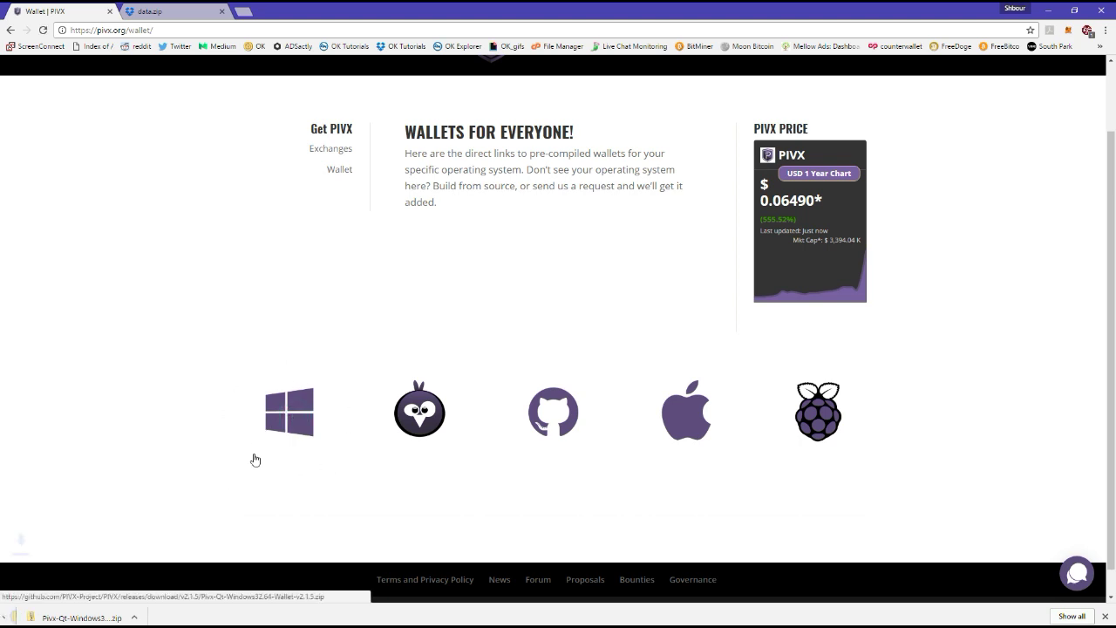
left_click(120, 617)
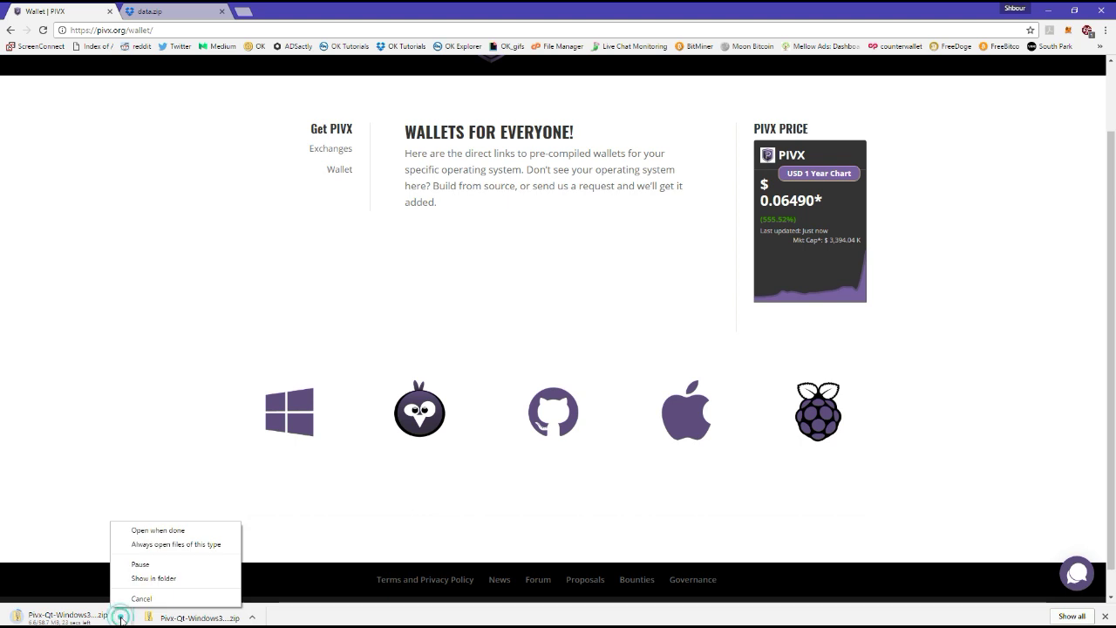
left_click(150, 598)
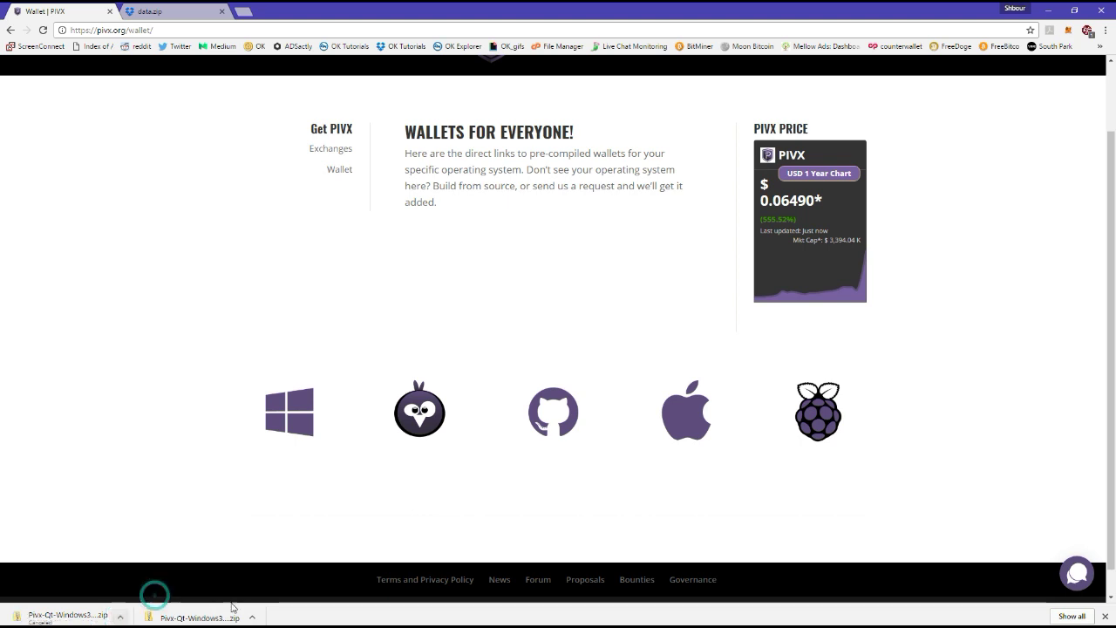
left_click(251, 617)
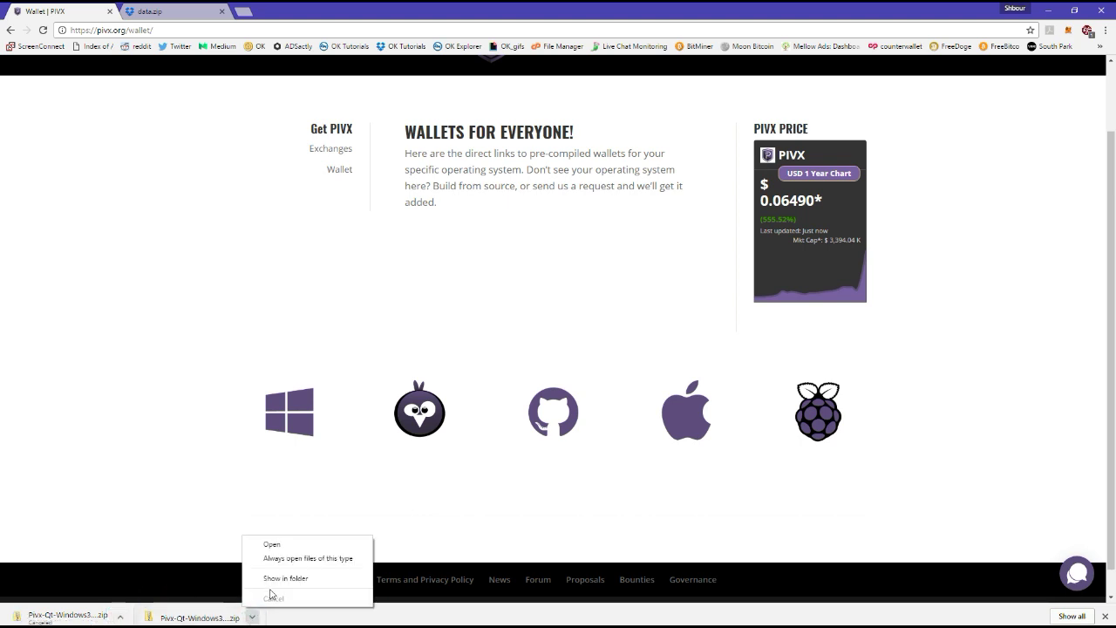
Show the downloaded Pivx-Qt wallet zip in its Downloads folder and check its contents.
left_click(293, 580)
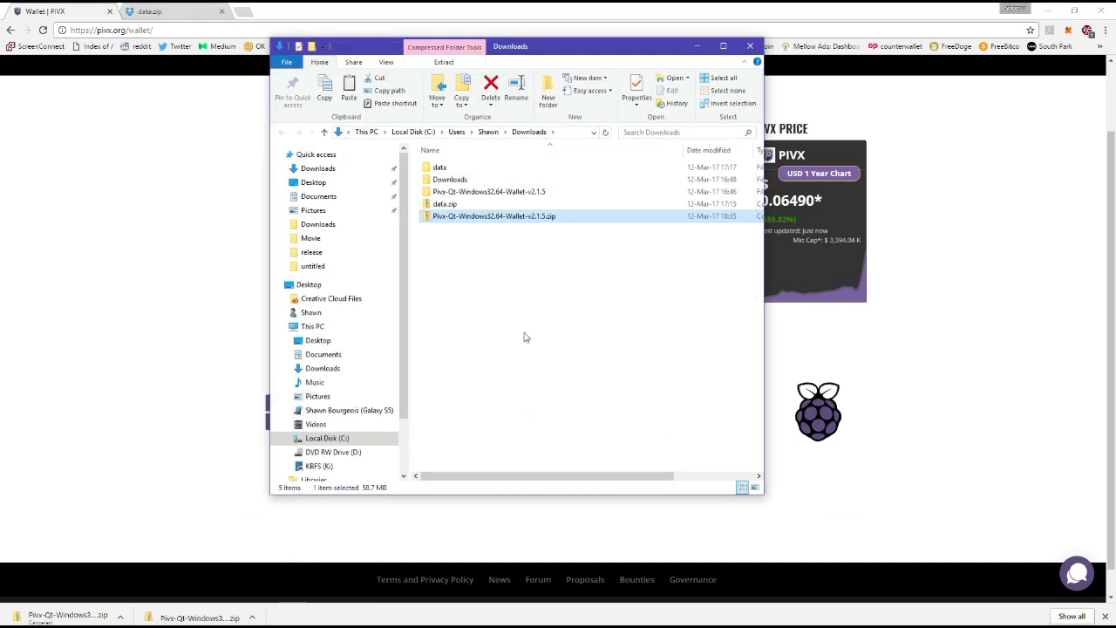
double_click(545, 216)
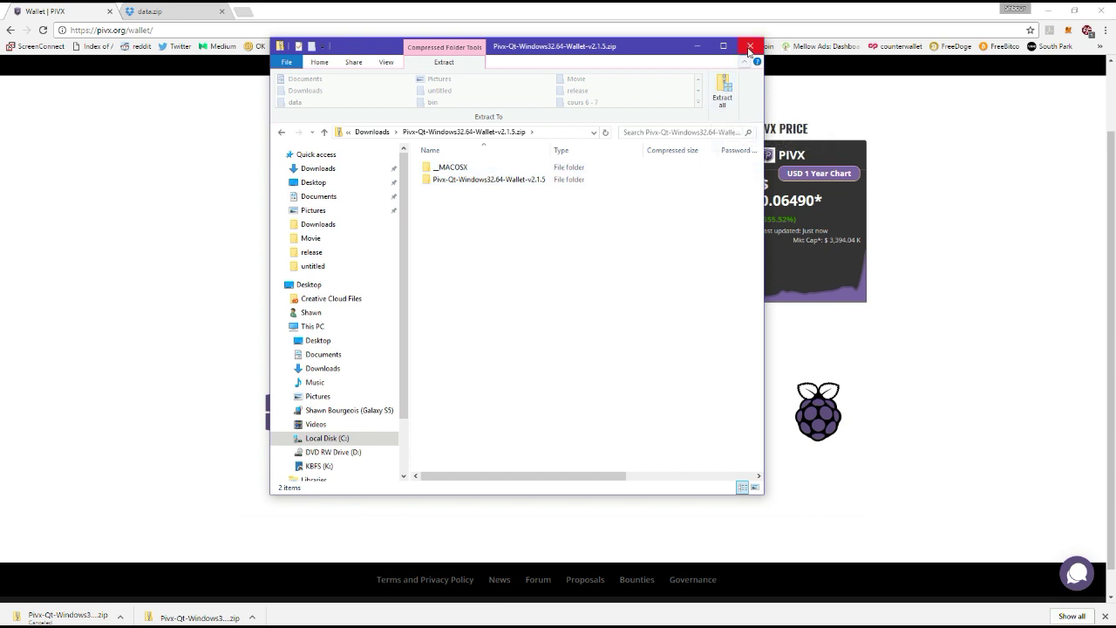
left_click(749, 46)
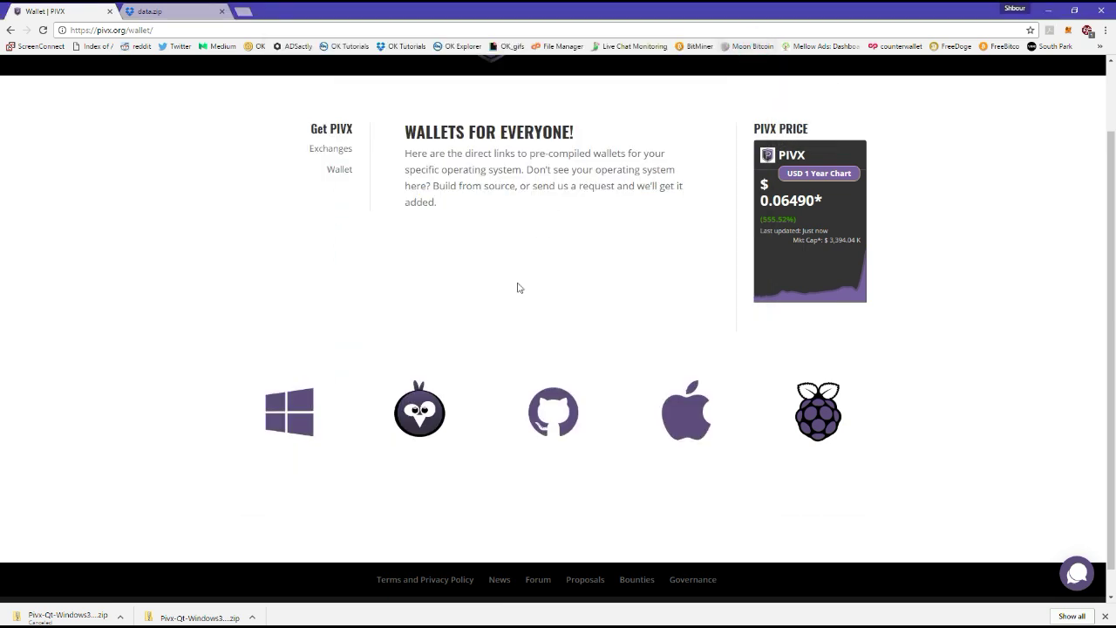
left_click(252, 617)
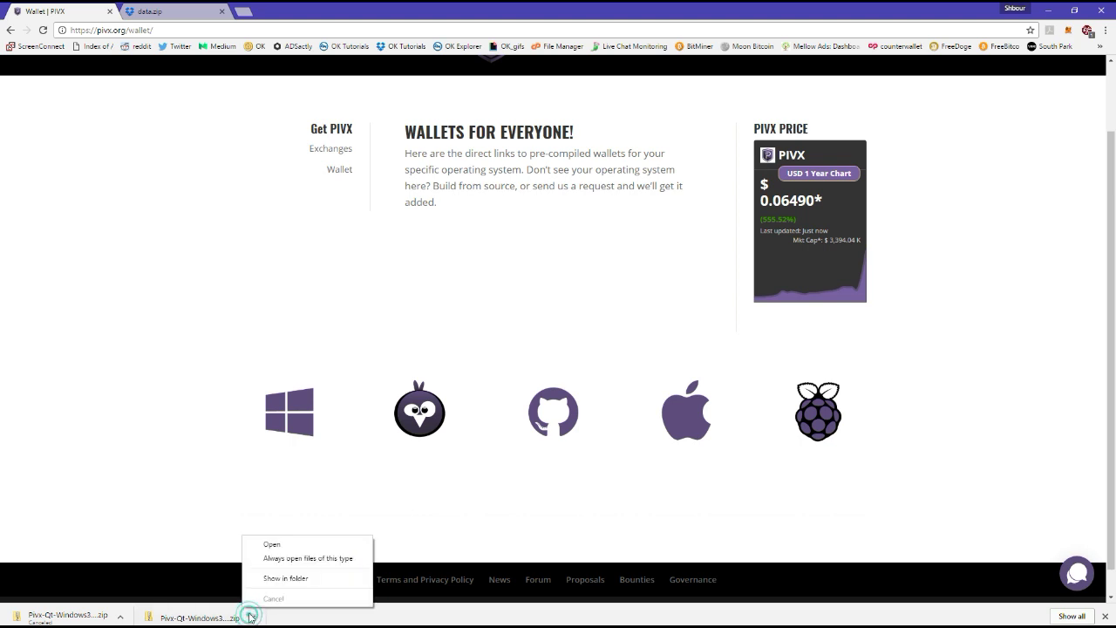
left_click(291, 578)
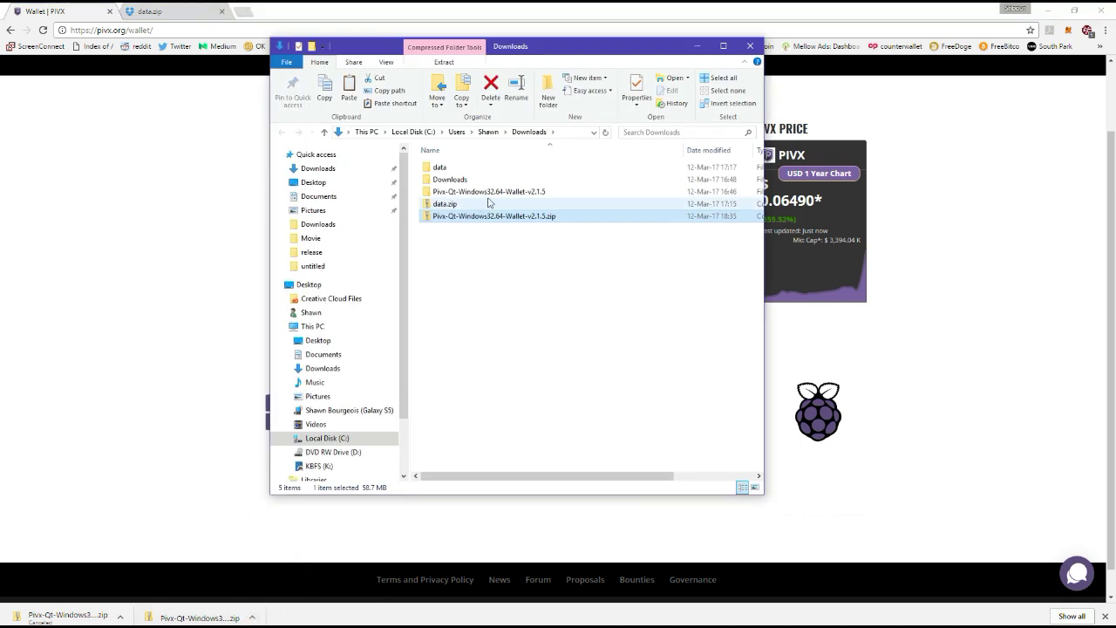
Go into Pivx-Qt-Windows32.64-Wallet-v2.1.5 > Windows64 and launch pivx-2.1.5-win64-setup-unsigned.exe.
double_click(505, 191)
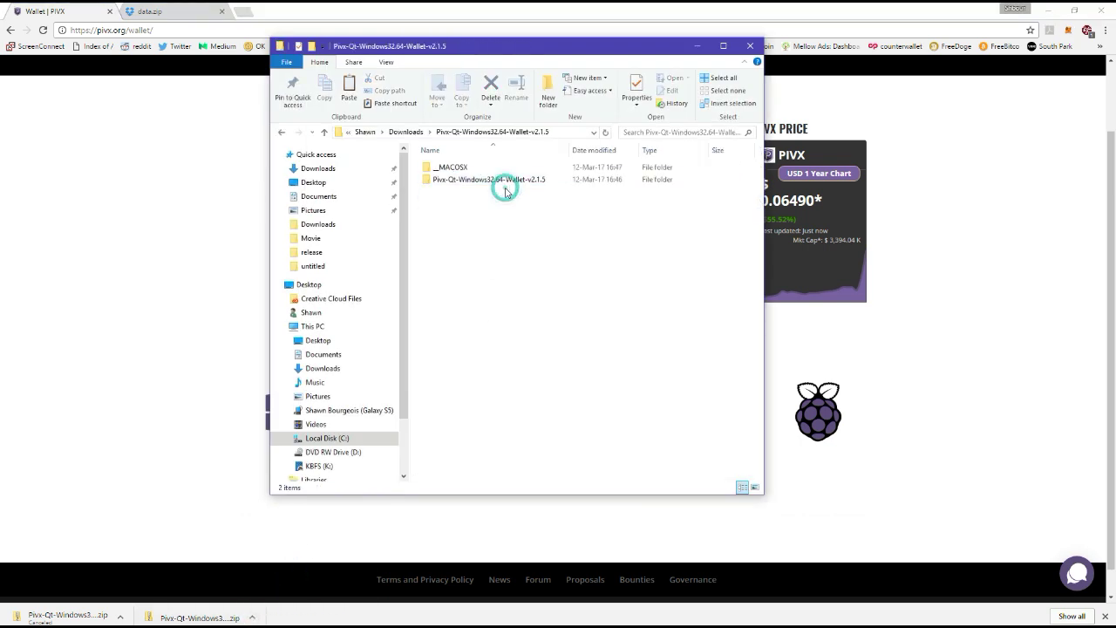
left_click(510, 180)
double_click(510, 180)
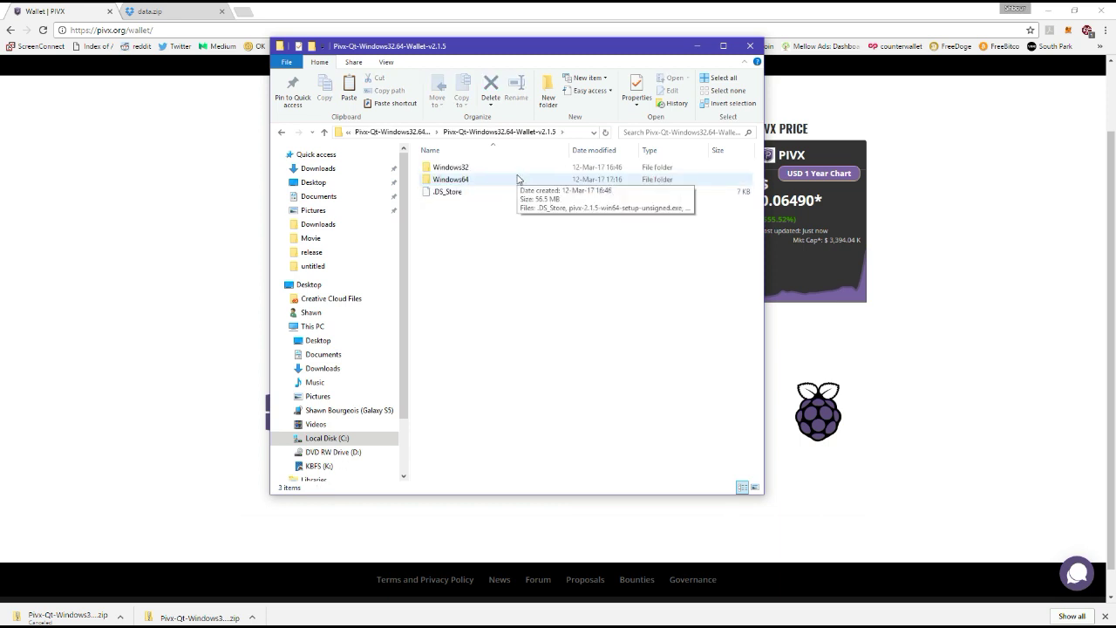
double_click(513, 180)
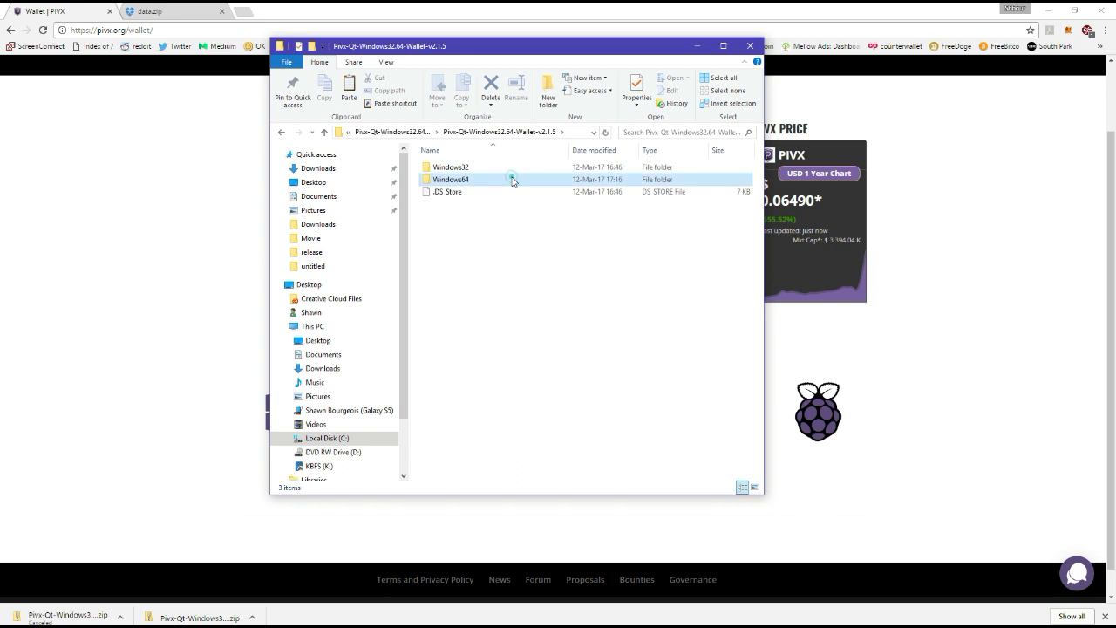
key("F2")
key("Escape")
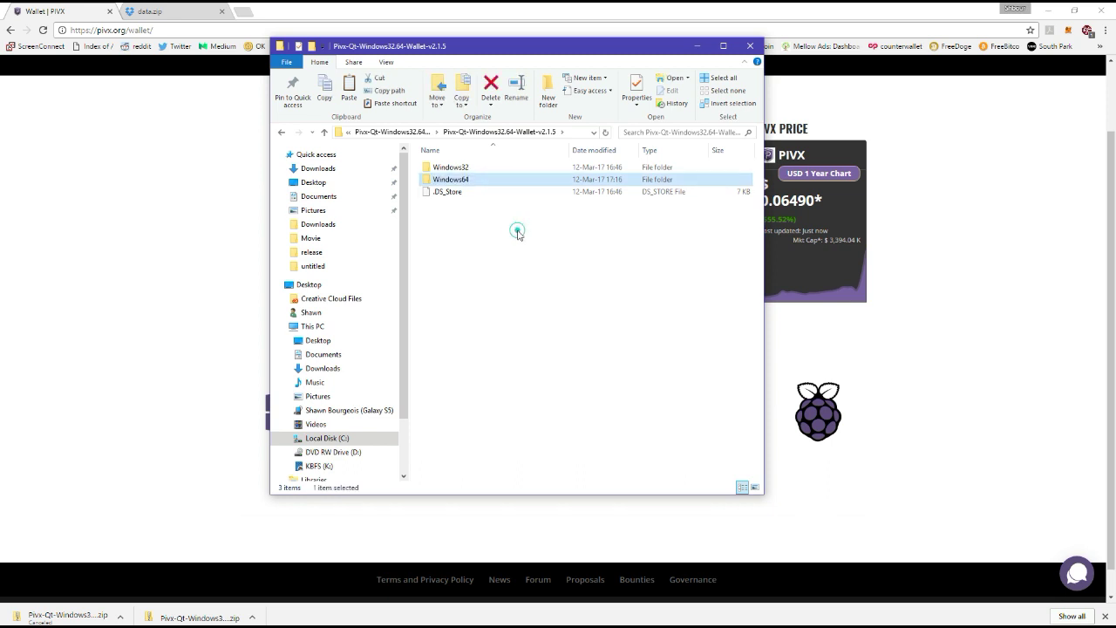
double_click(514, 179)
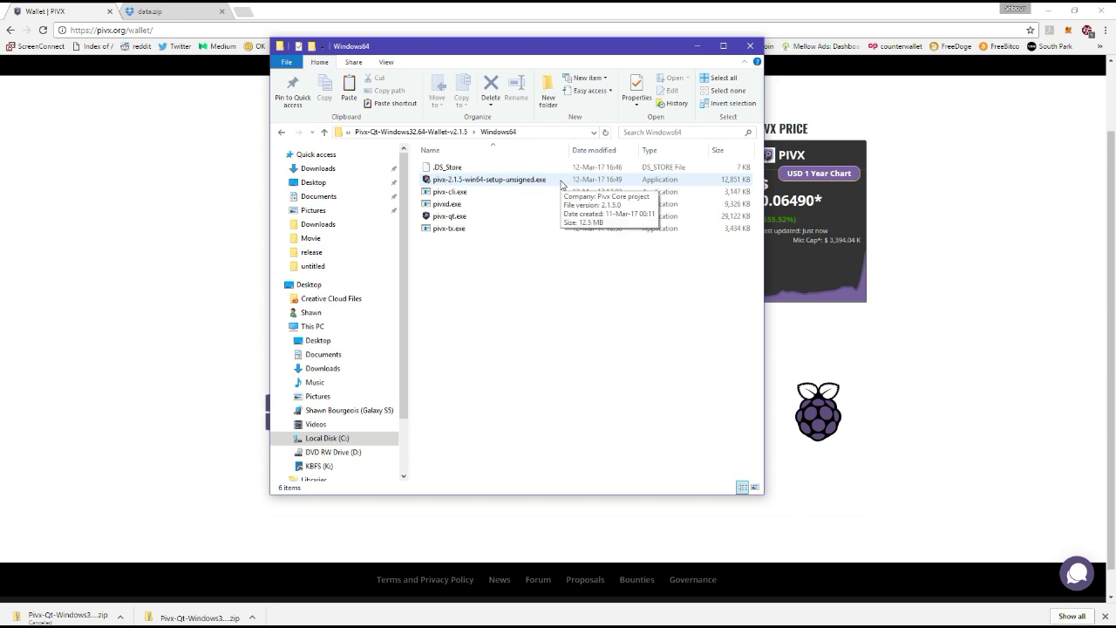
left_click(561, 181)
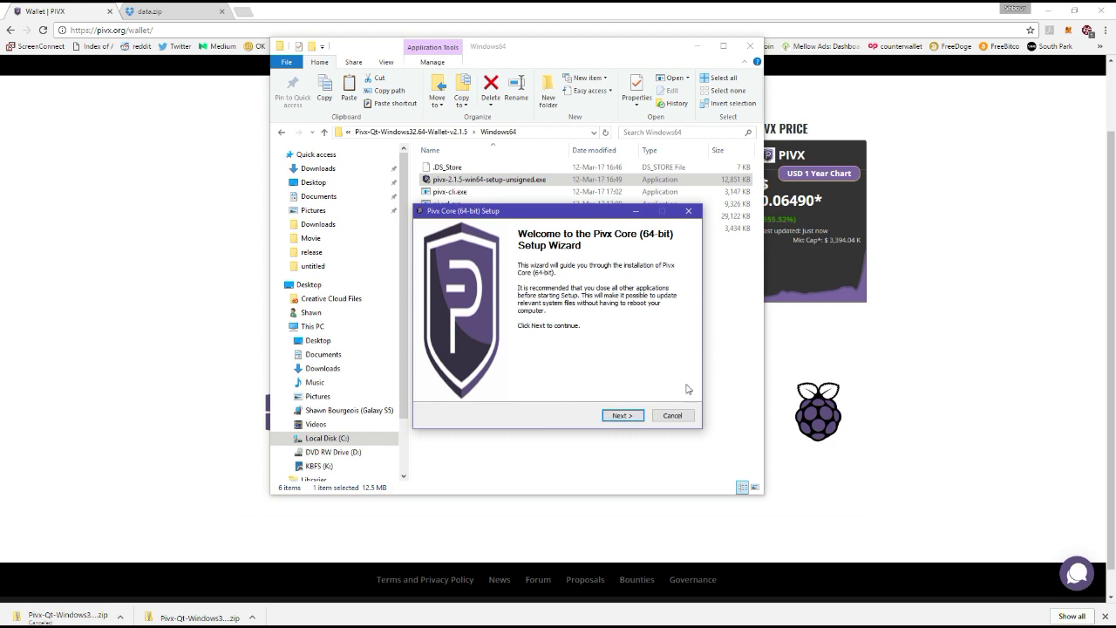
Install PIVX Core (64-bit) with default settings into C:\Program Files\Pivx and launch it.
left_click(621, 415)
left_click(622, 415)
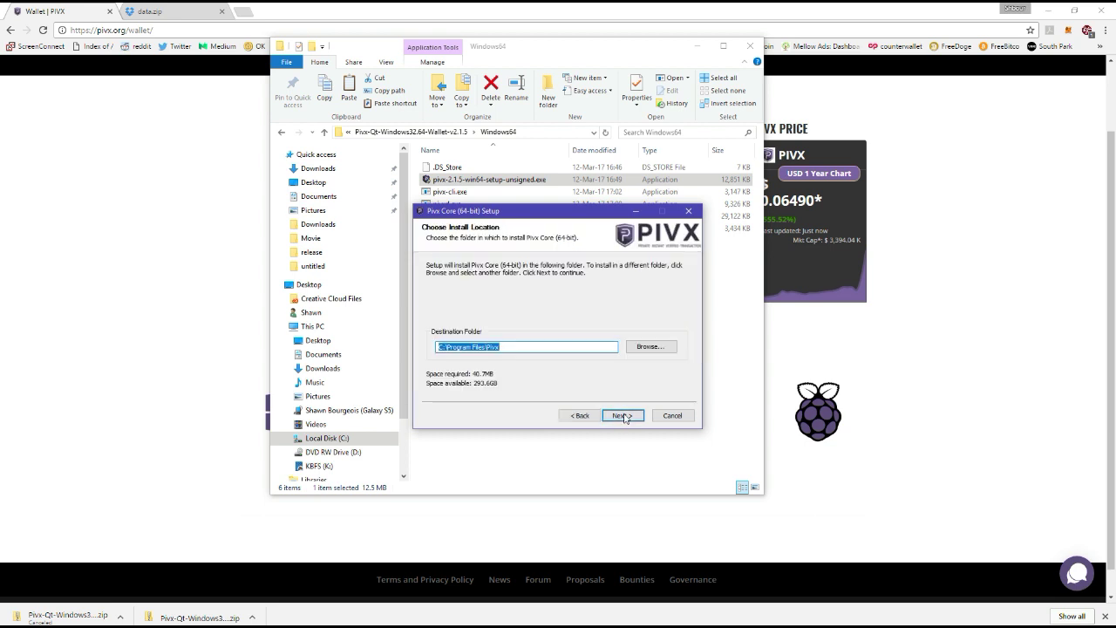
left_click(623, 416)
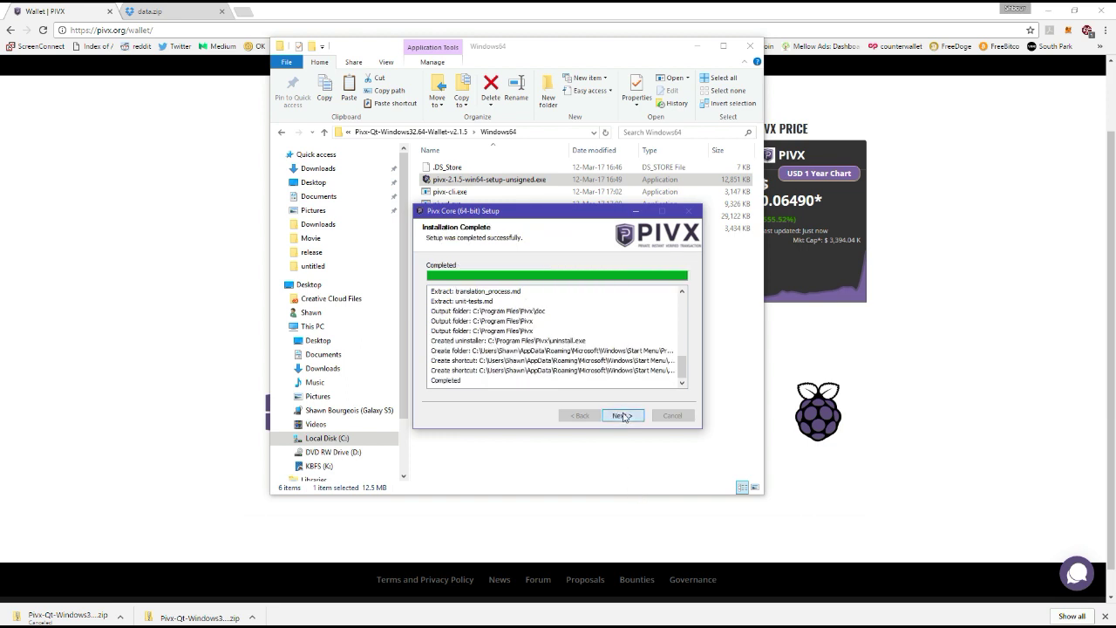
left_click(622, 415)
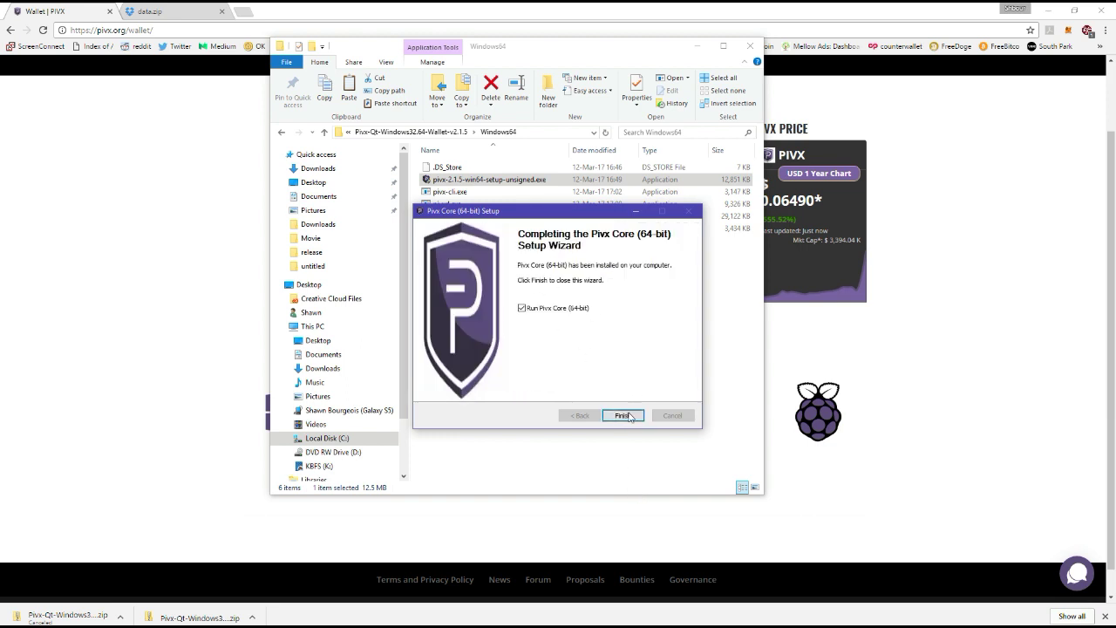
left_click(624, 416)
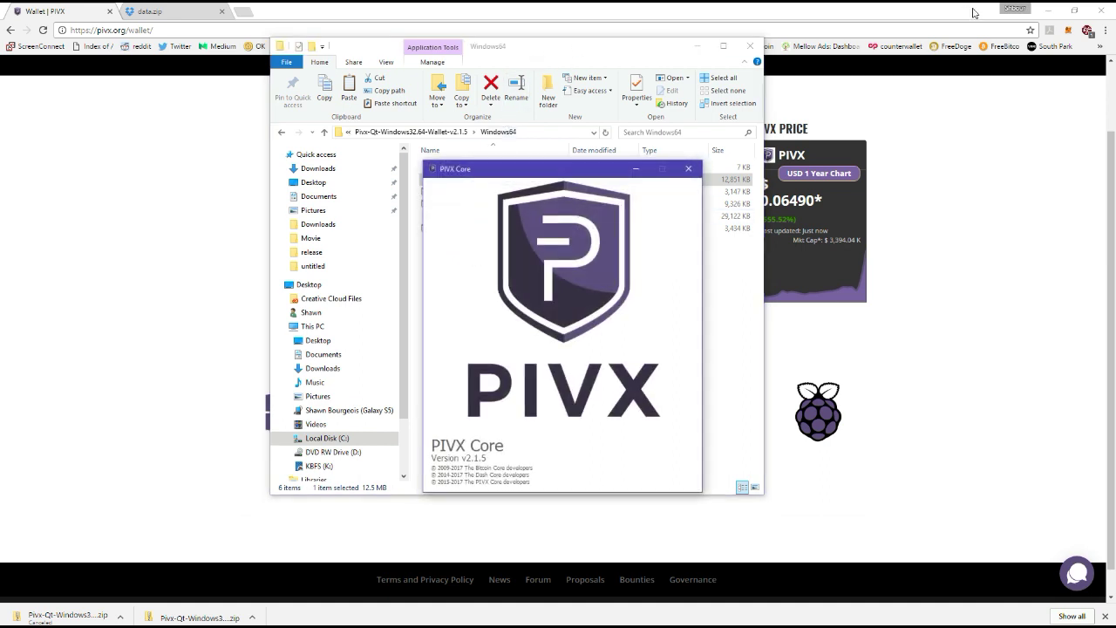
Create a pivx-qt.exe shortcut in the Windows64 folder and move it onto the desktop.
left_click(1049, 10)
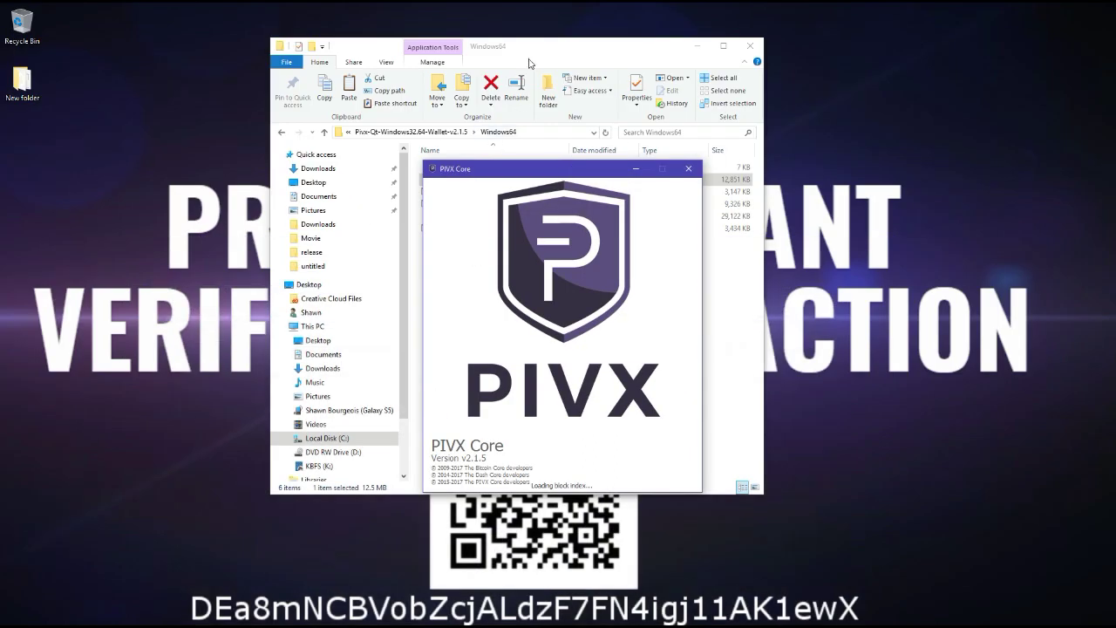
left_click(529, 63)
left_click_drag(530, 54, 823, 69)
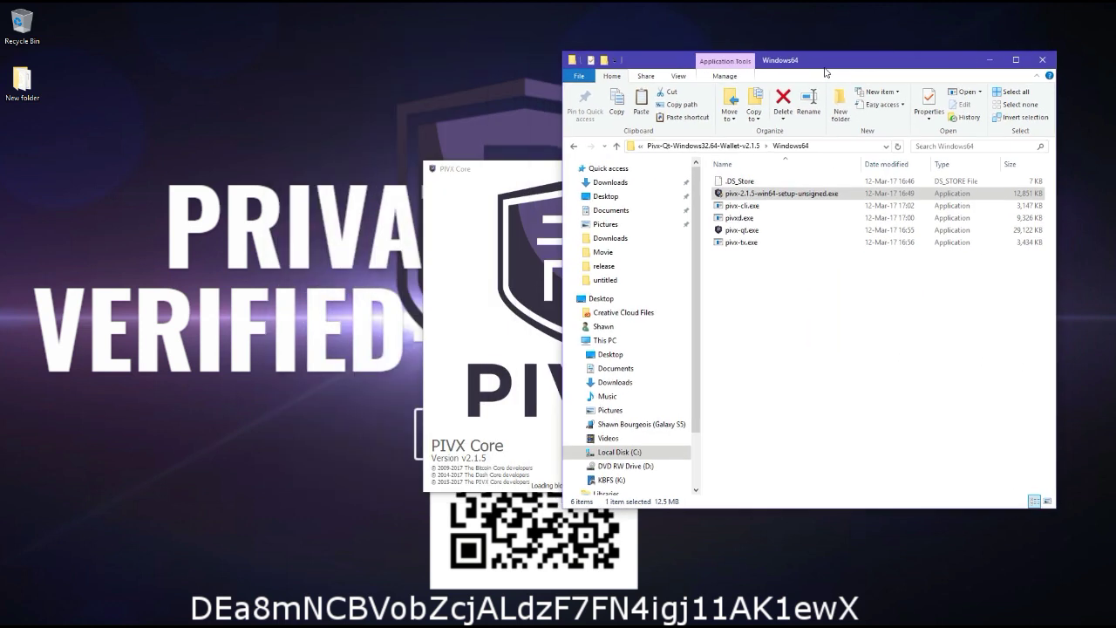
right_click(757, 231)
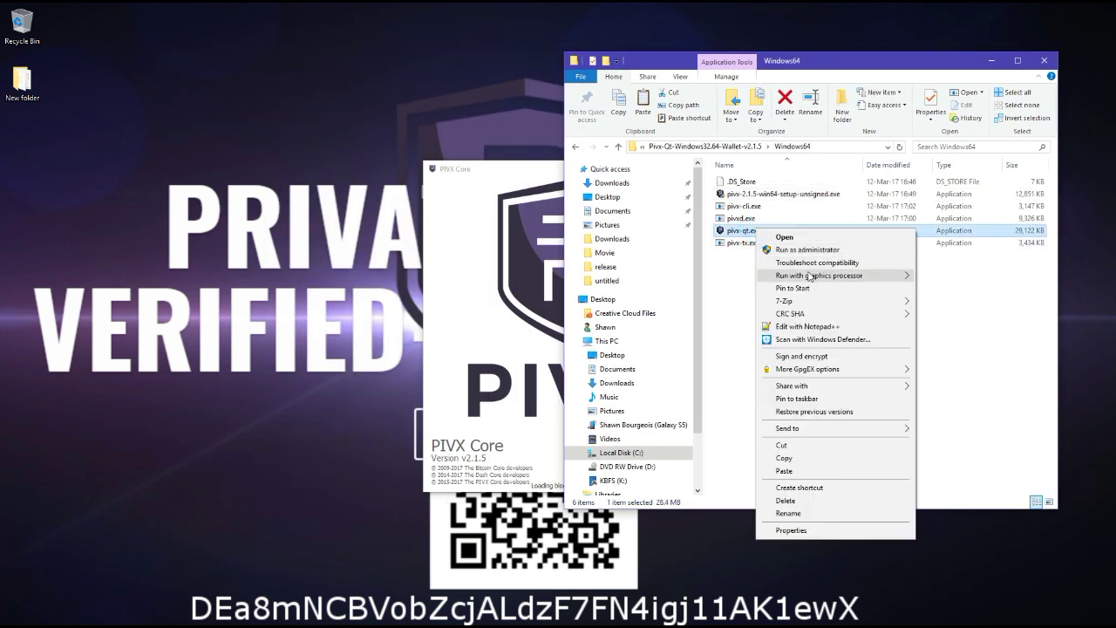
left_click(818, 490)
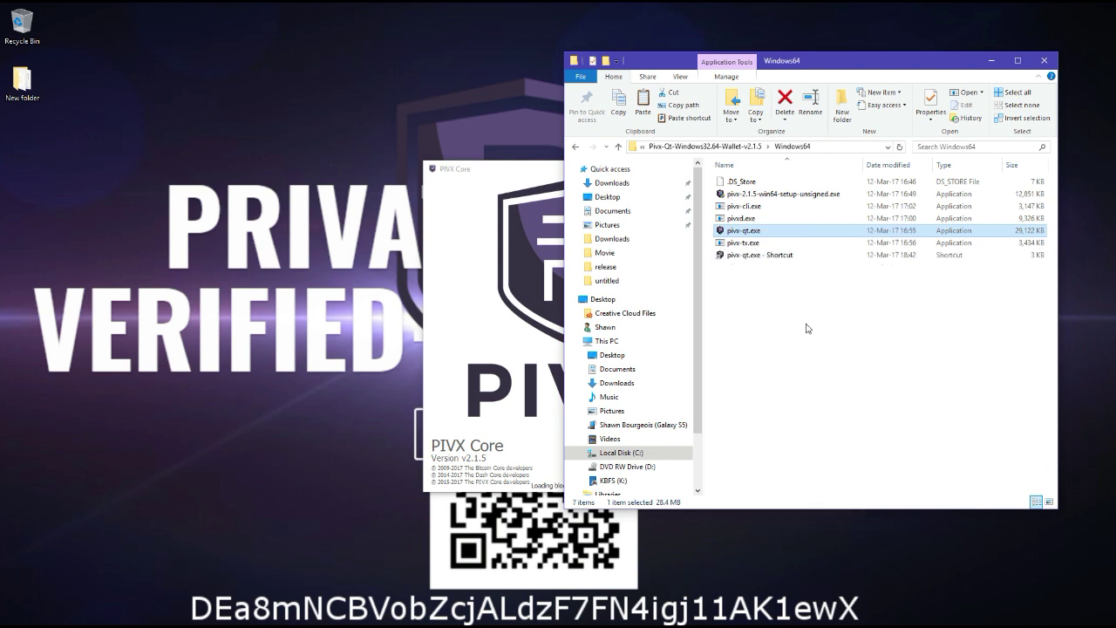
left_click_drag(772, 242, 27, 146)
left_click(241, 194)
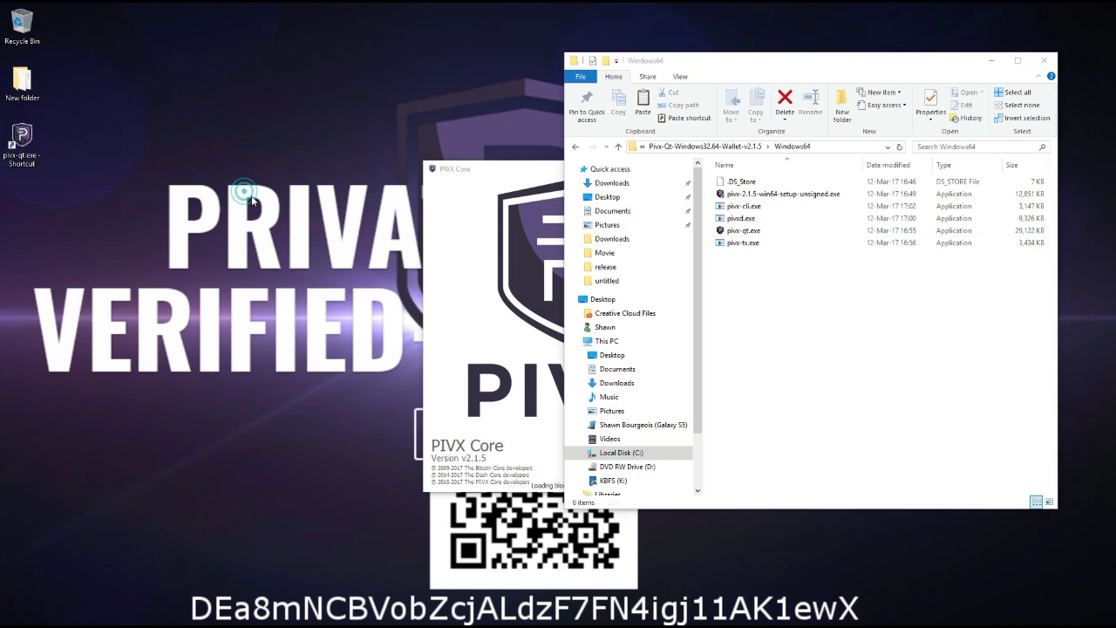
left_click(872, 295)
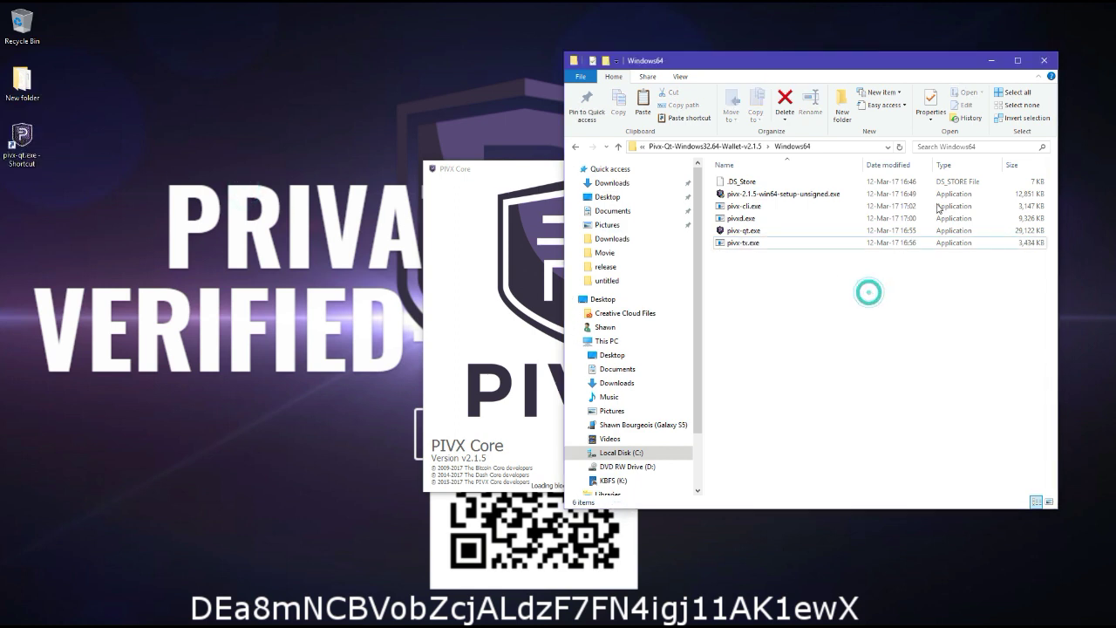
Close the folder and running wallet, then open %appdata%\PIVX in File Explorer.
left_click(1049, 64)
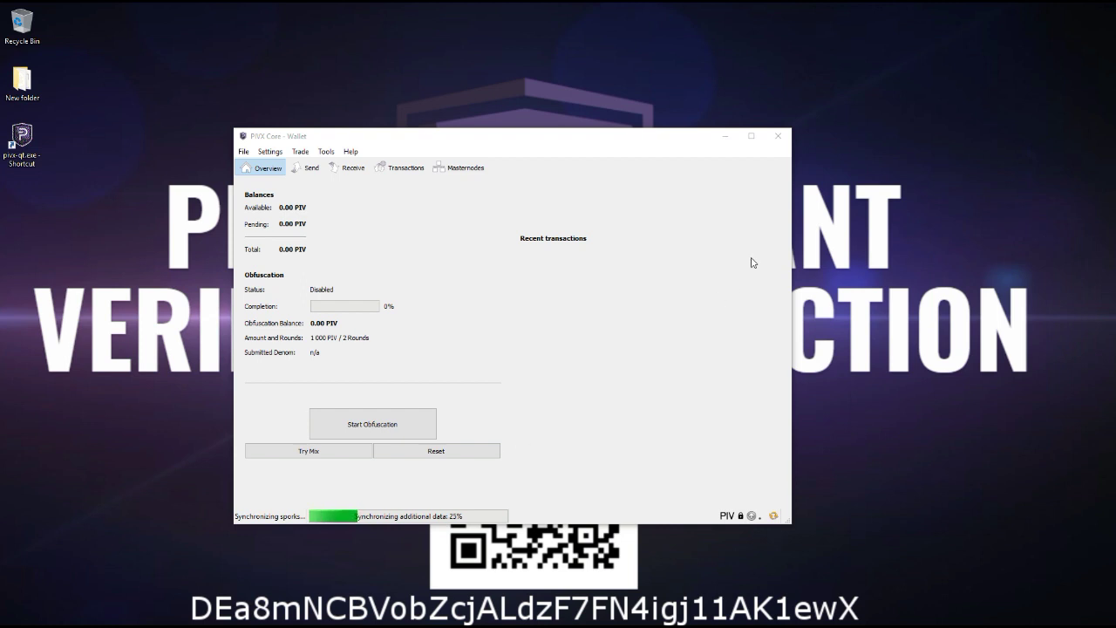
left_click(781, 137)
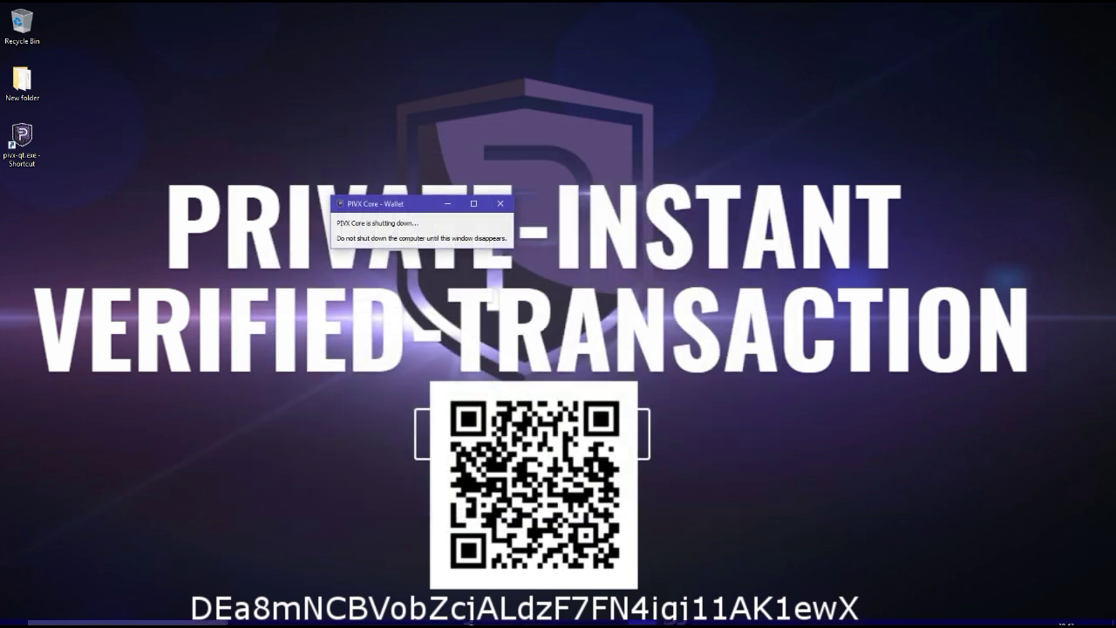
left_click(243, 619)
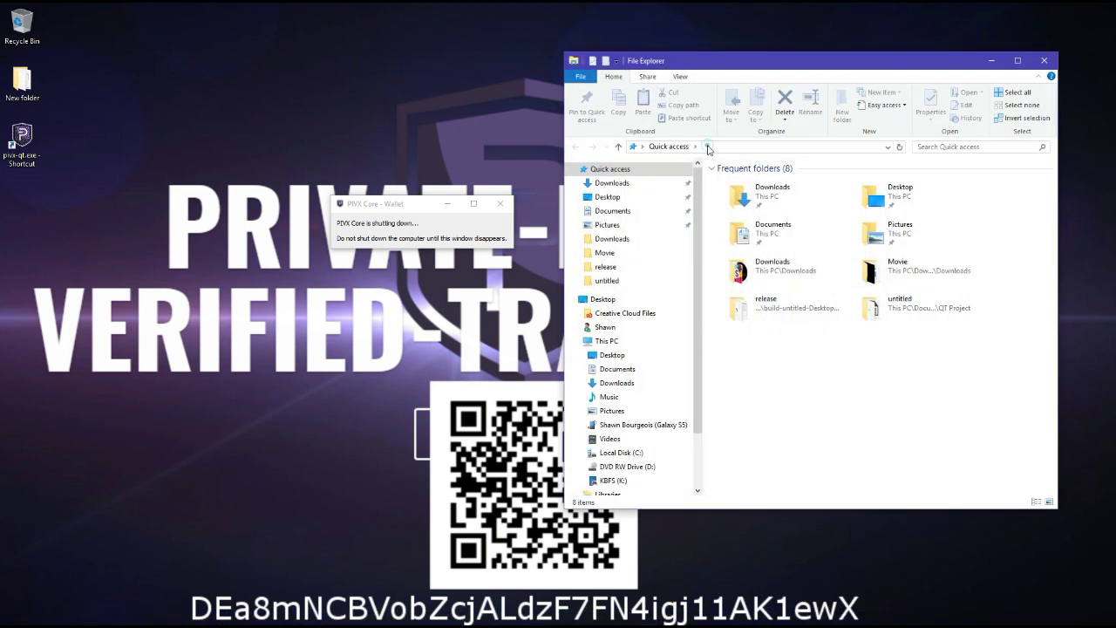
left_click(709, 149)
type("%a")
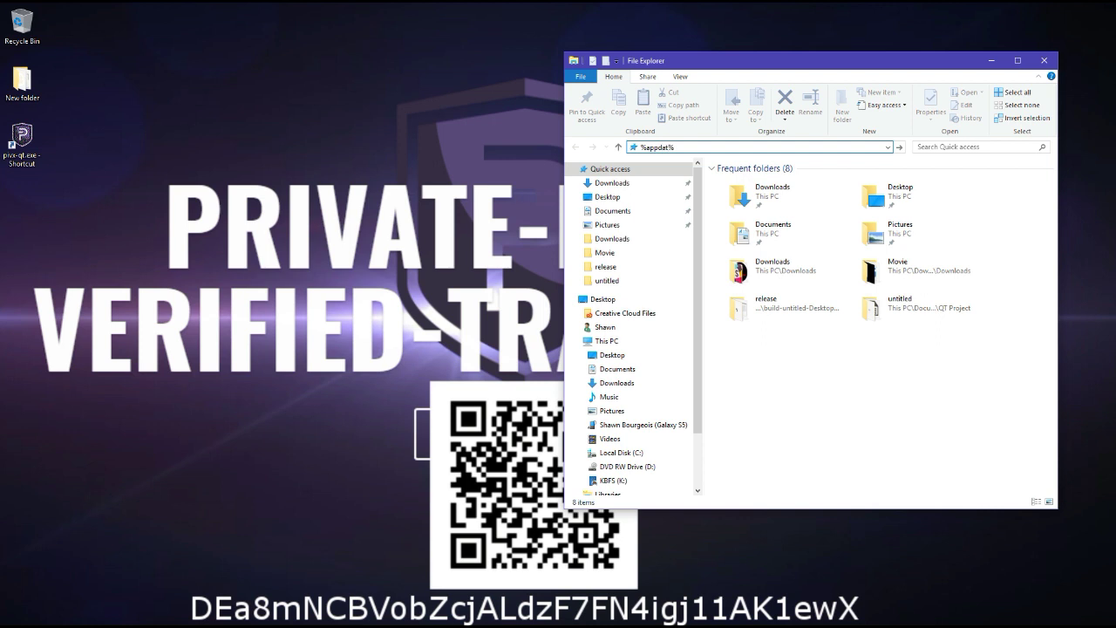
type("ppdata%\\pi")
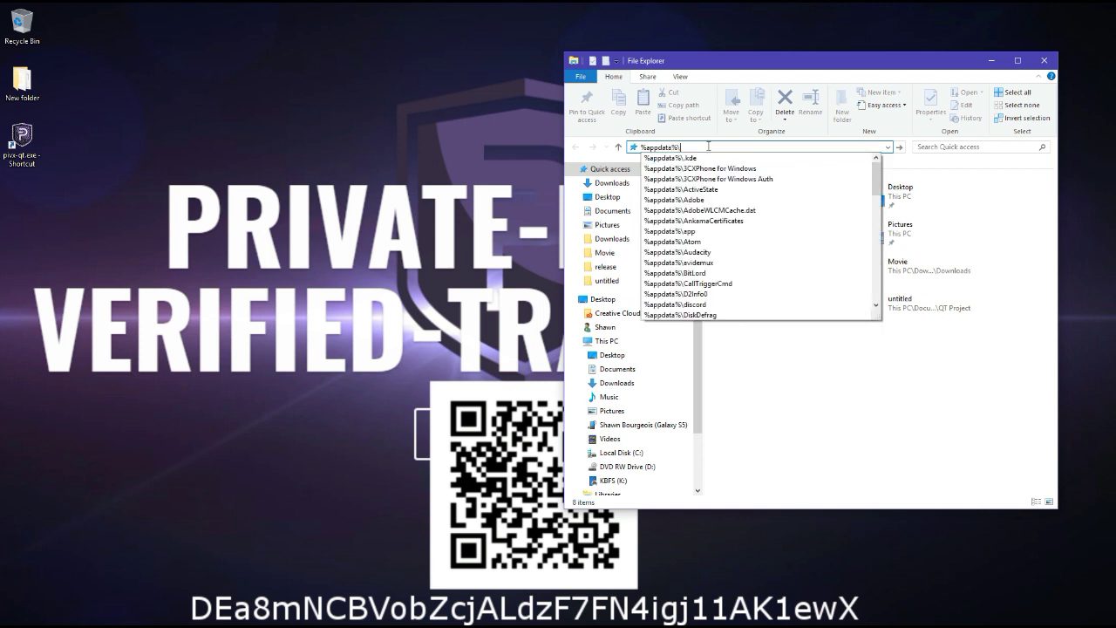
left_click(715, 158)
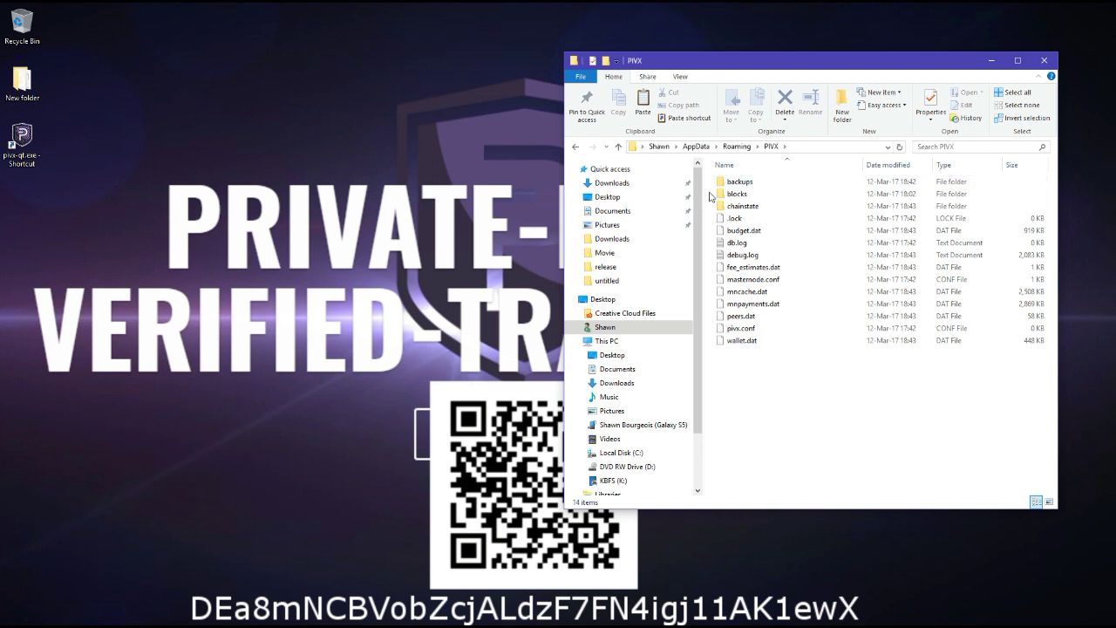
Delete the blocks and chainstate folders and close the window.
left_click_drag(710, 197, 738, 212)
key("Delete")
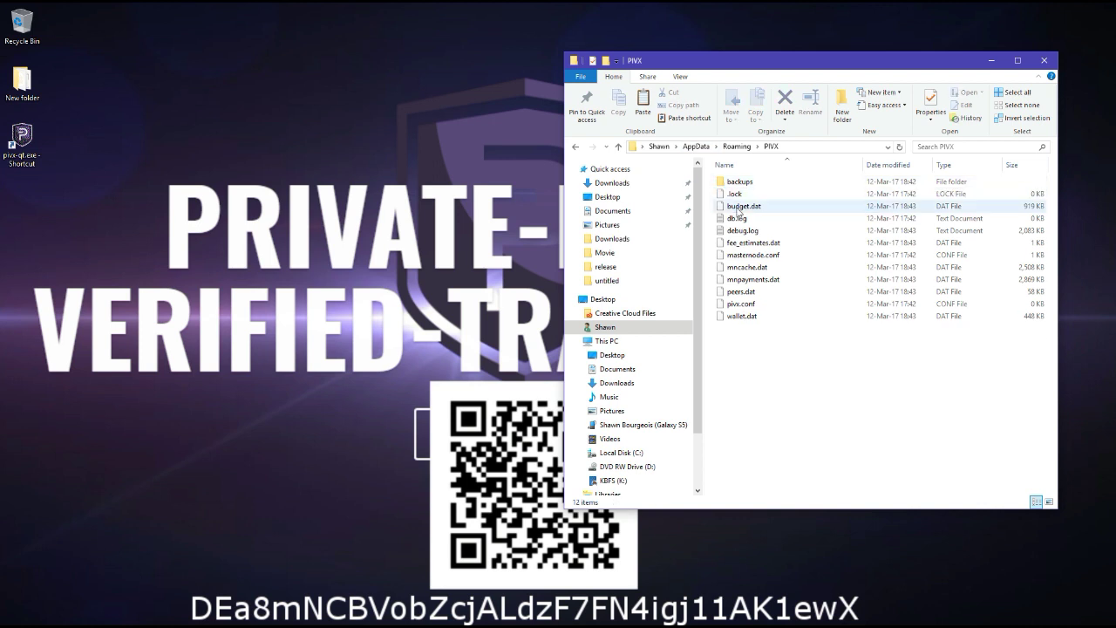
left_click(1044, 60)
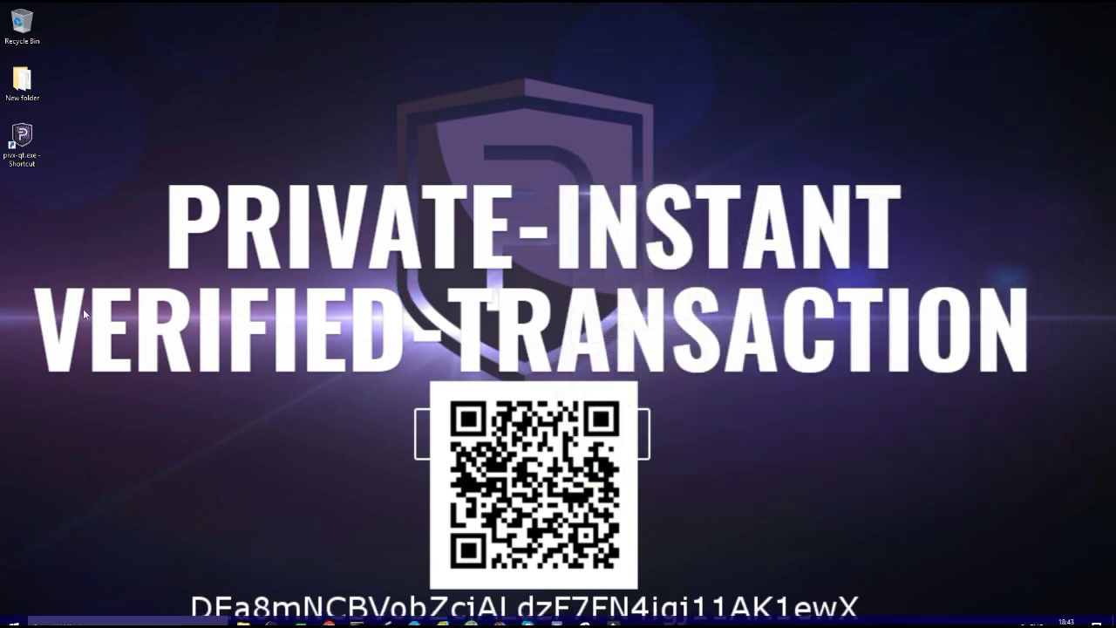
Relaunch PIVX Core from the desktop pivx-qt.exe shortcut and reposition its window.
double_click(28, 142)
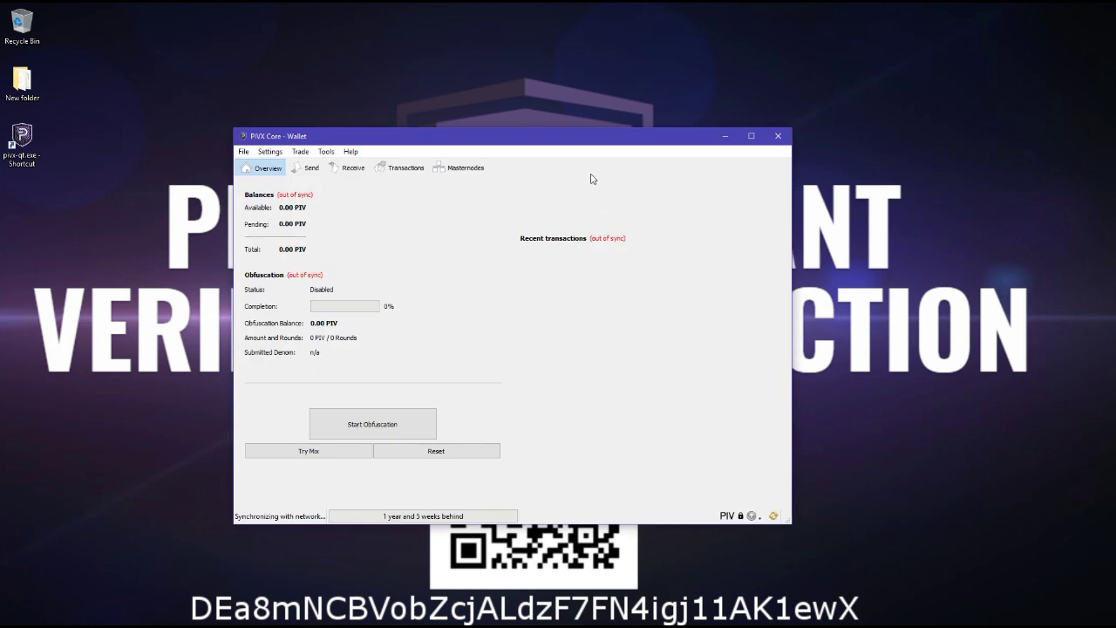
left_click_drag(585, 139, 701, 98)
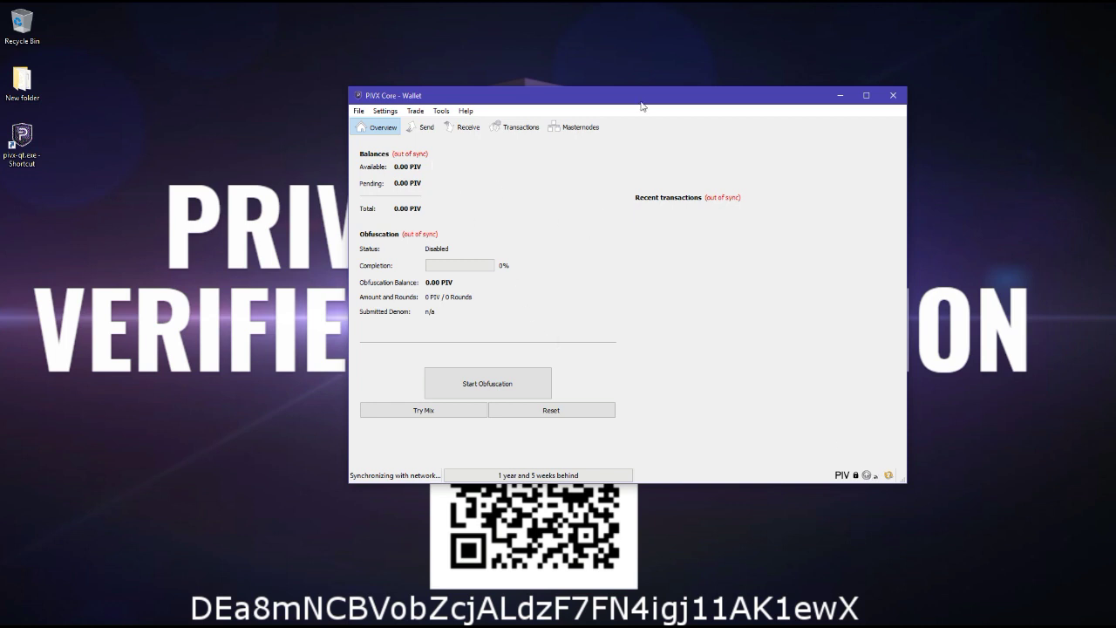
left_click_drag(636, 100, 567, 110)
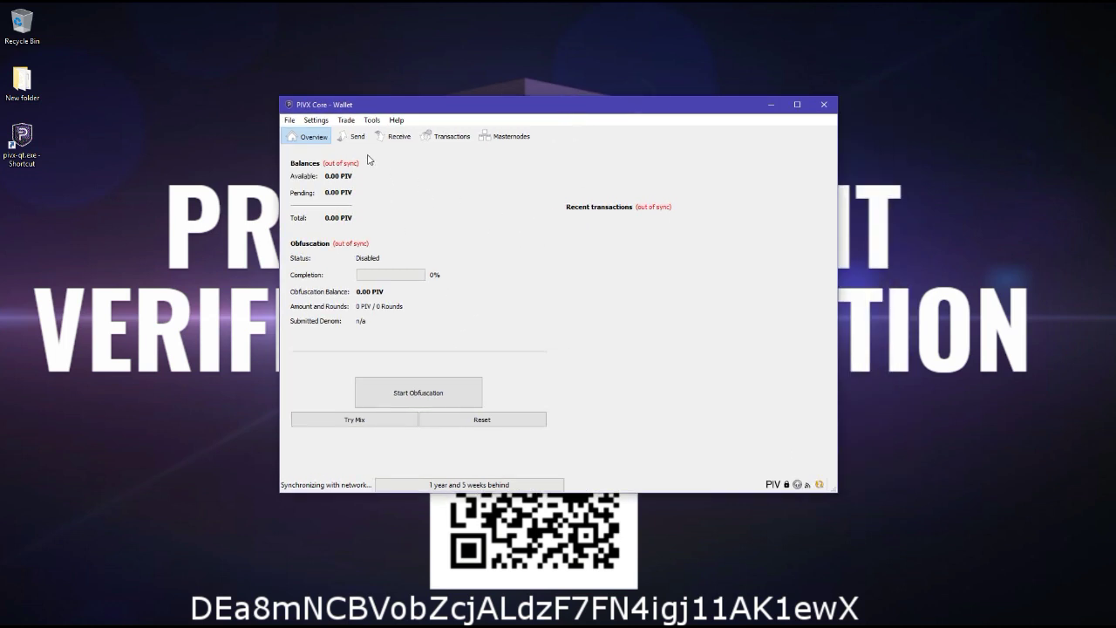
left_click(316, 121)
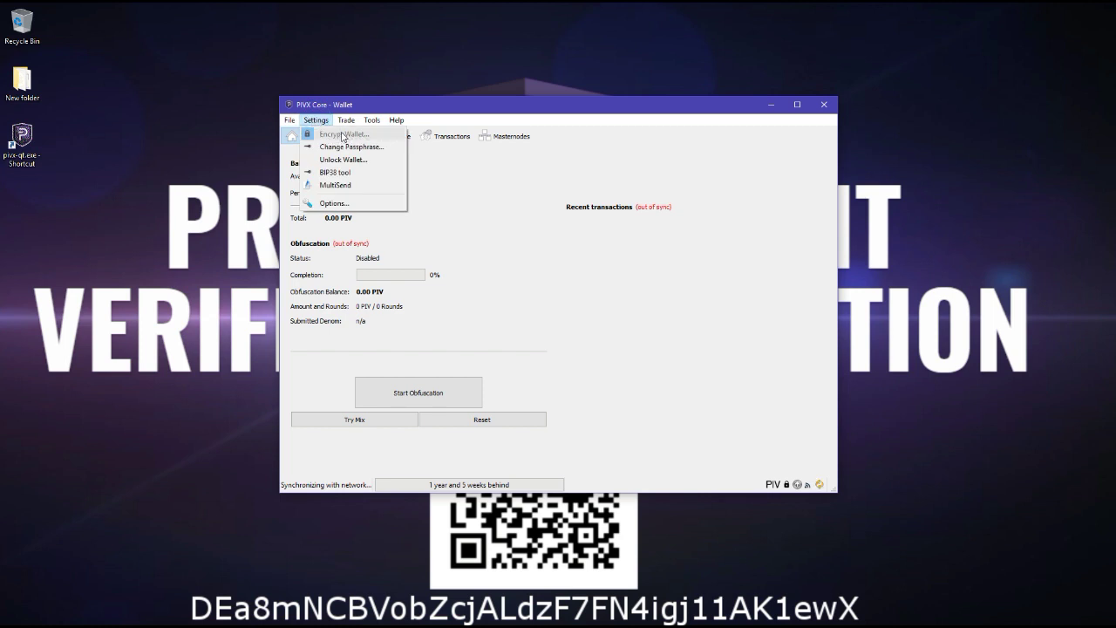
left_click(357, 146)
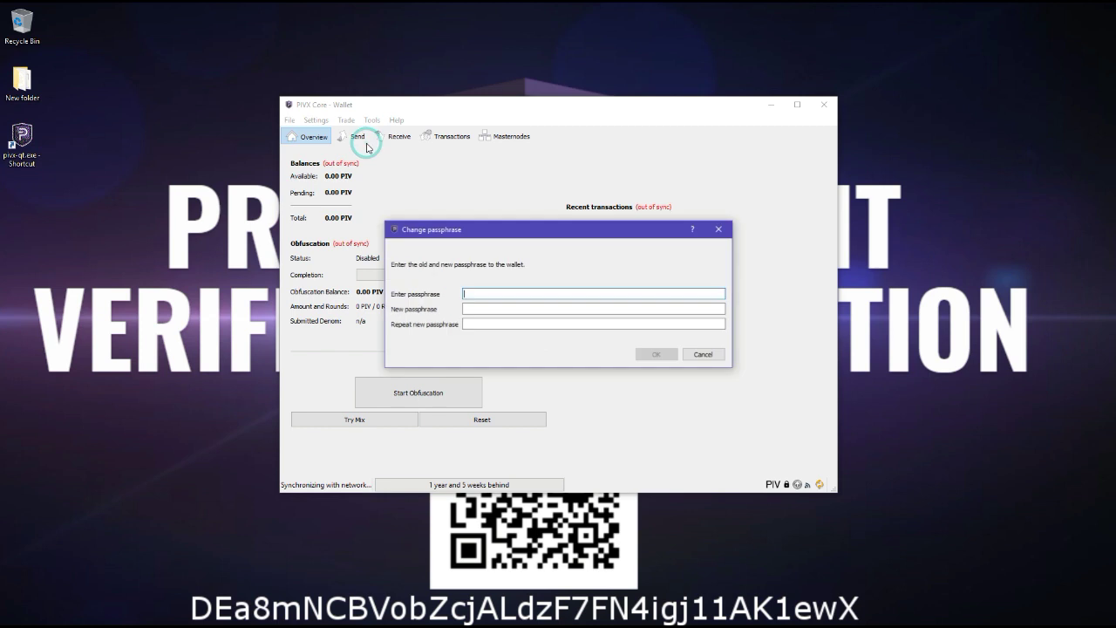
left_click(487, 295)
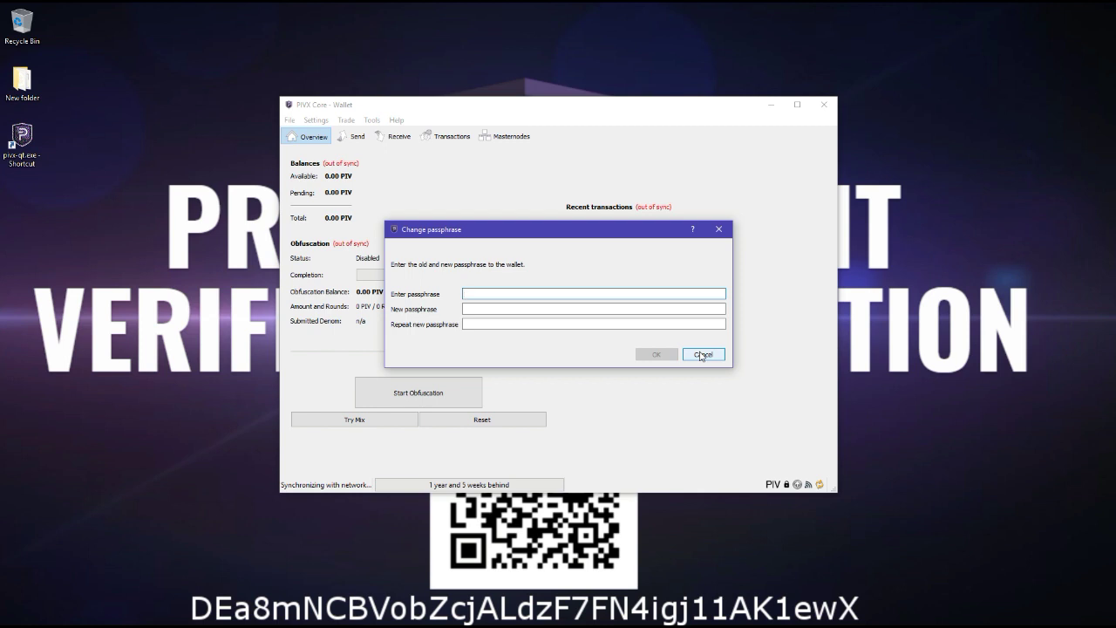
left_click(702, 355)
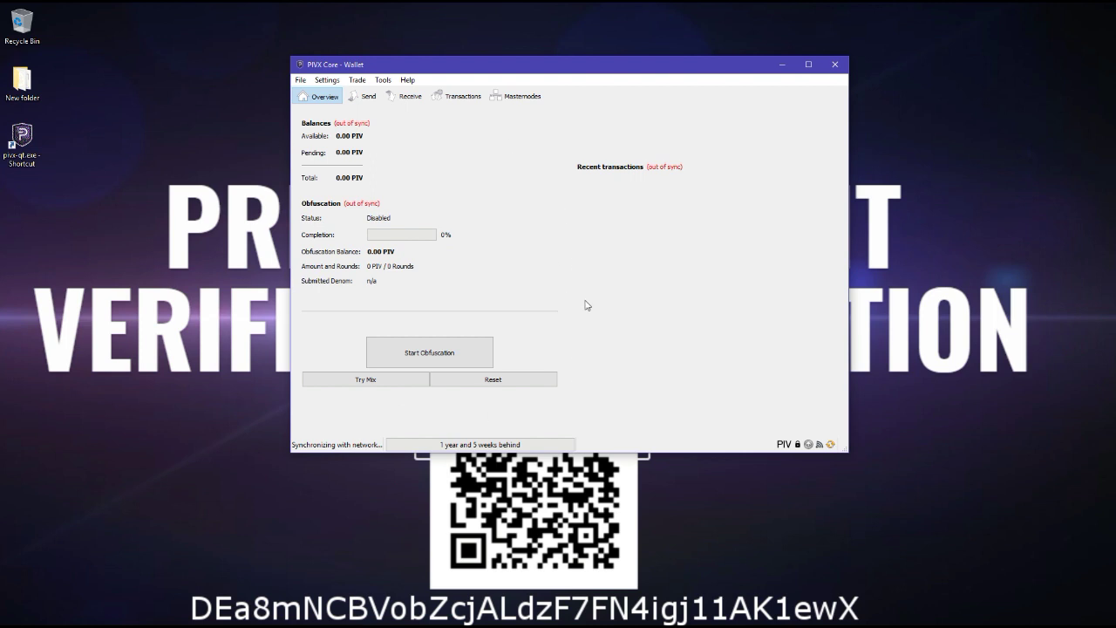
Unlock the wallet via Settings for anonymization and staking only, entering the passphrase.
left_click(327, 79)
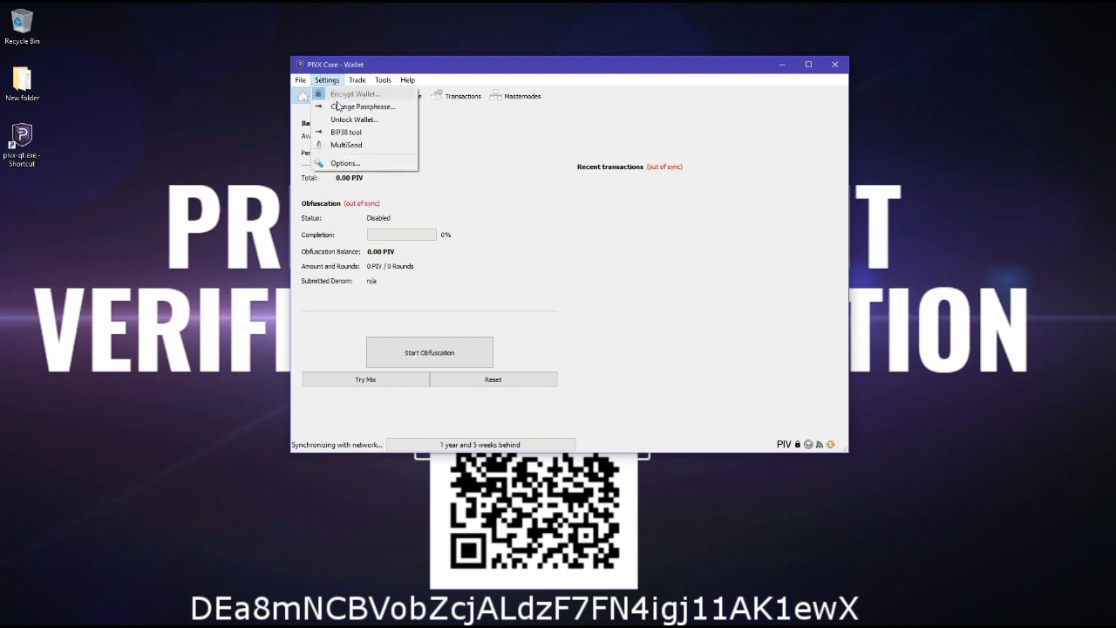
left_click(341, 119)
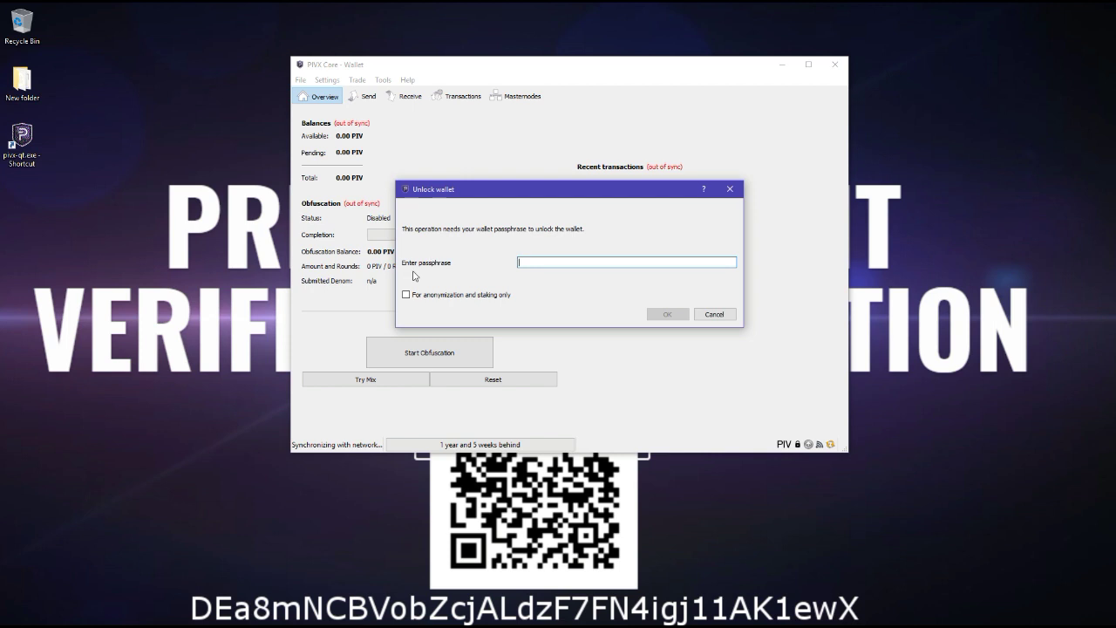
left_click(406, 296)
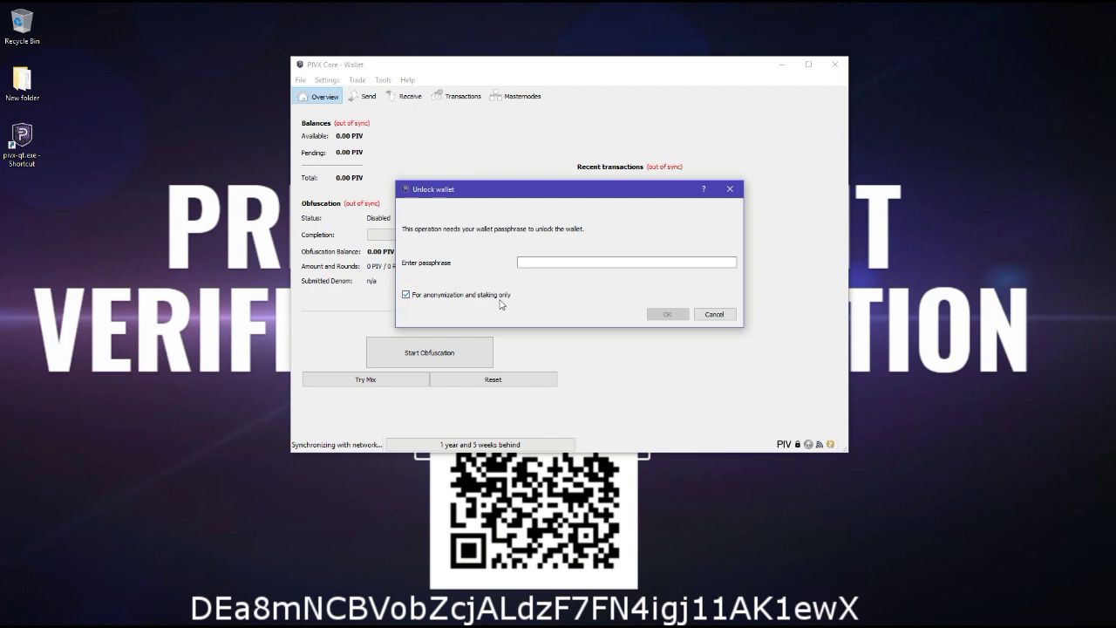
left_click(554, 263)
type("*")
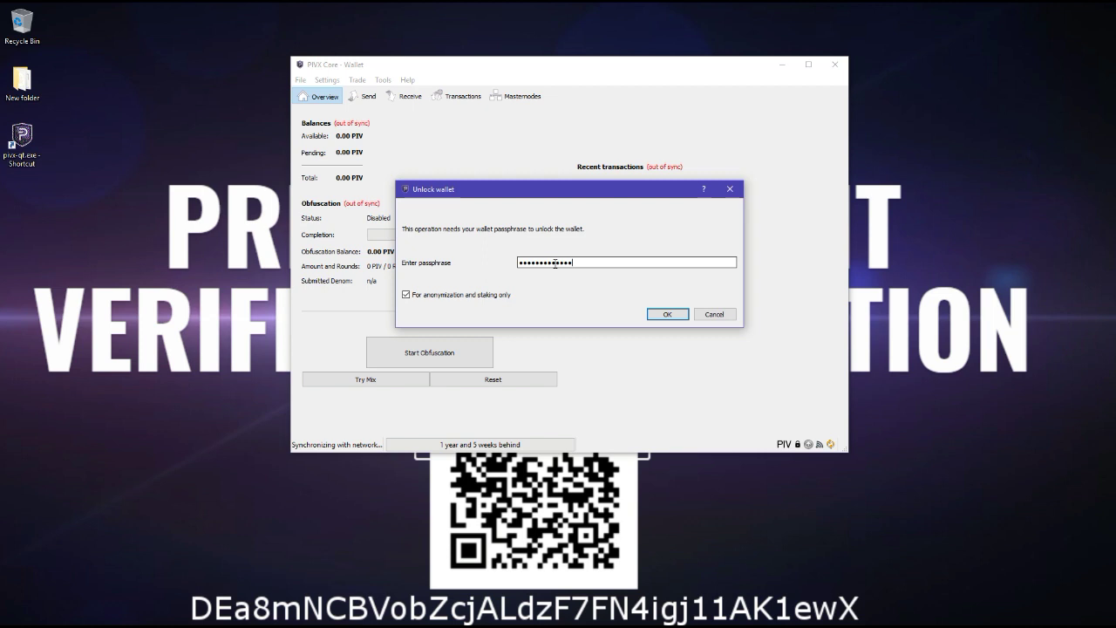
key("BackSpace")
type("**")
left_click(664, 314)
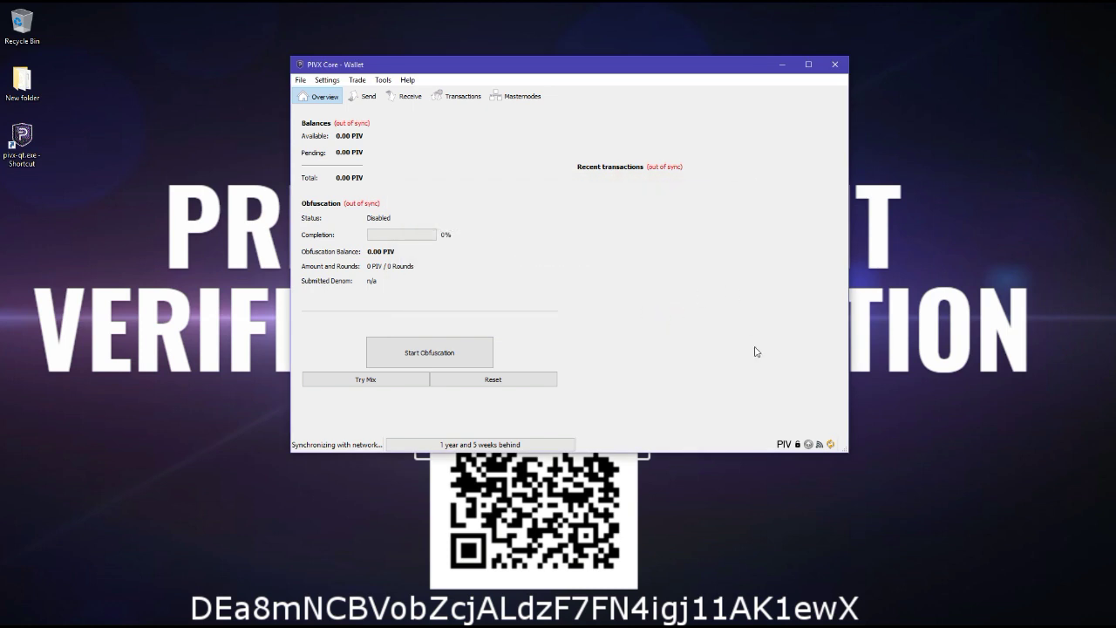
Close the wallet, switch to the Dropbox data.zip page and download data.zip.
mouse_move(798, 443)
mouse_move(525, 446)
left_click(835, 66)
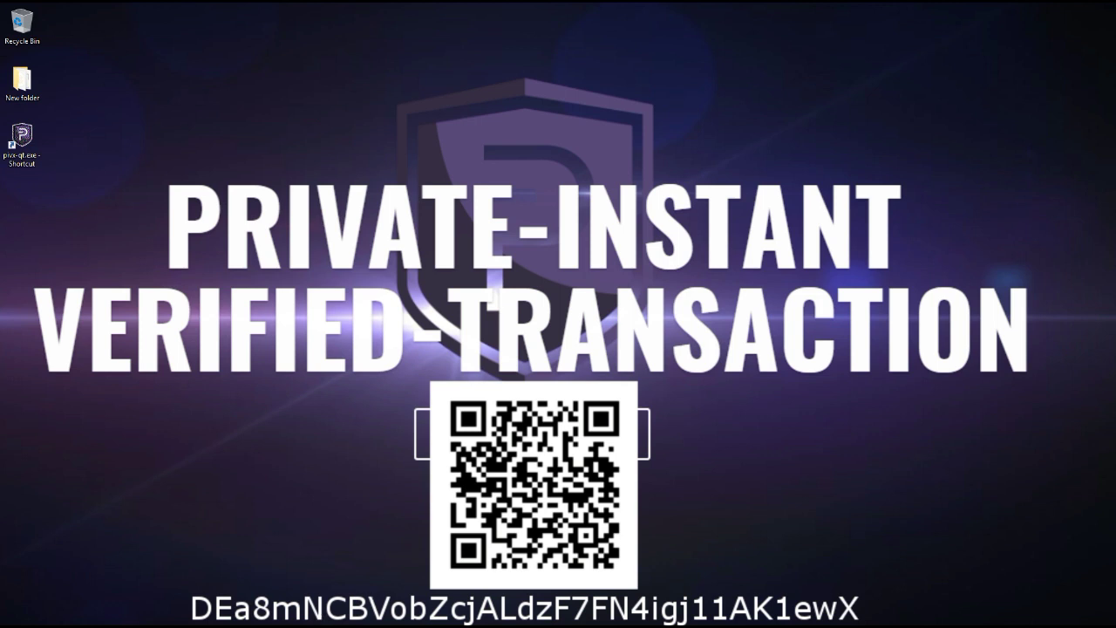
mouse_move(558, 624)
mouse_move(328, 619)
left_click(389, 558)
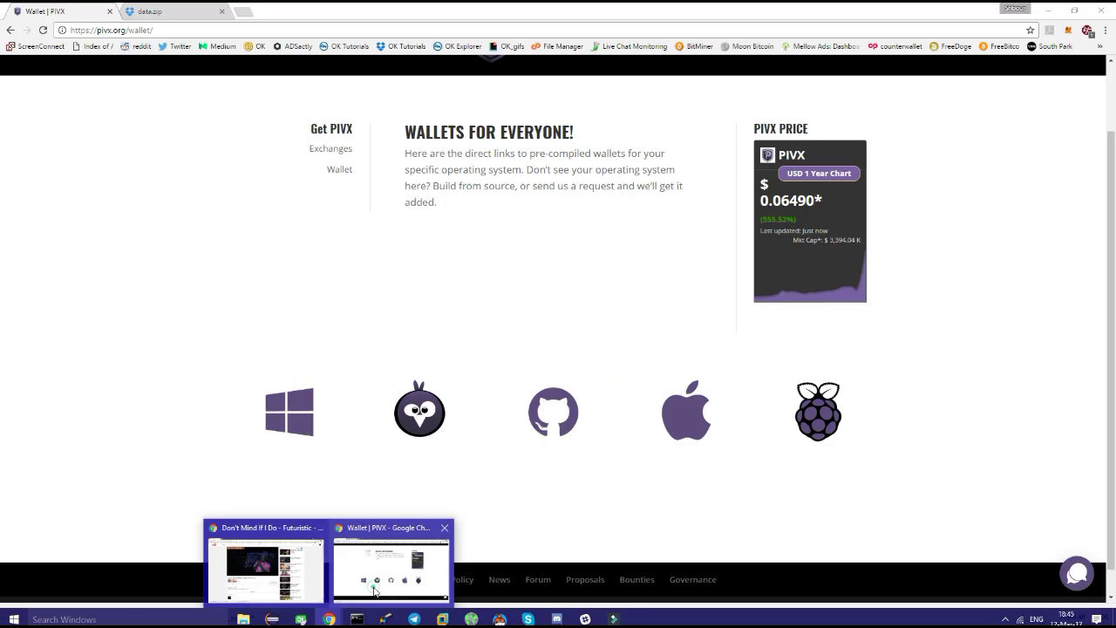
left_click(170, 12)
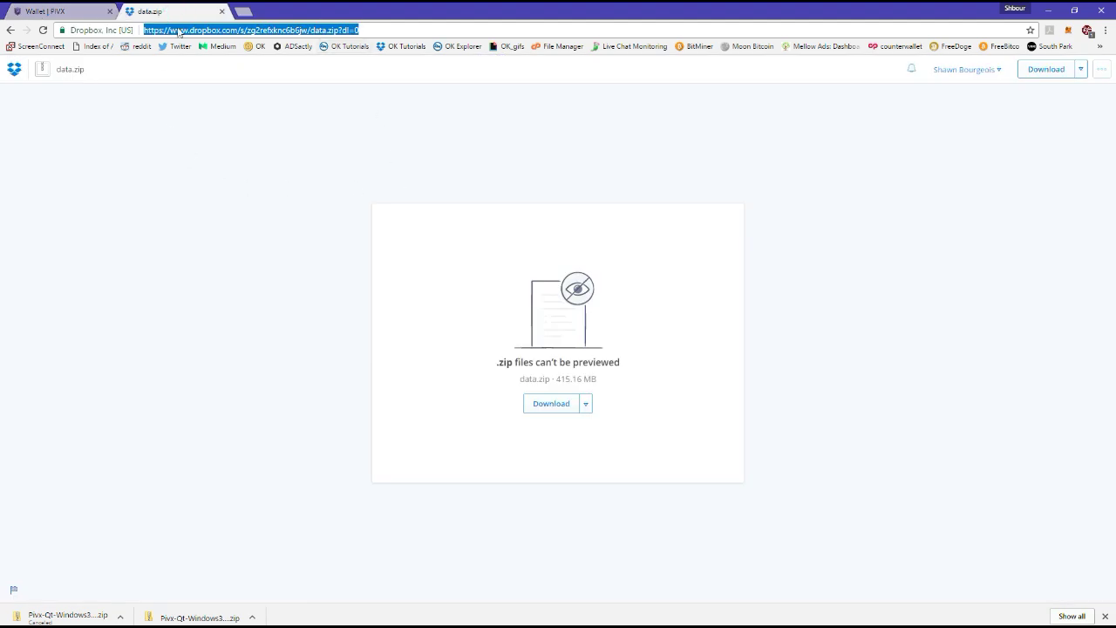
left_click(347, 165)
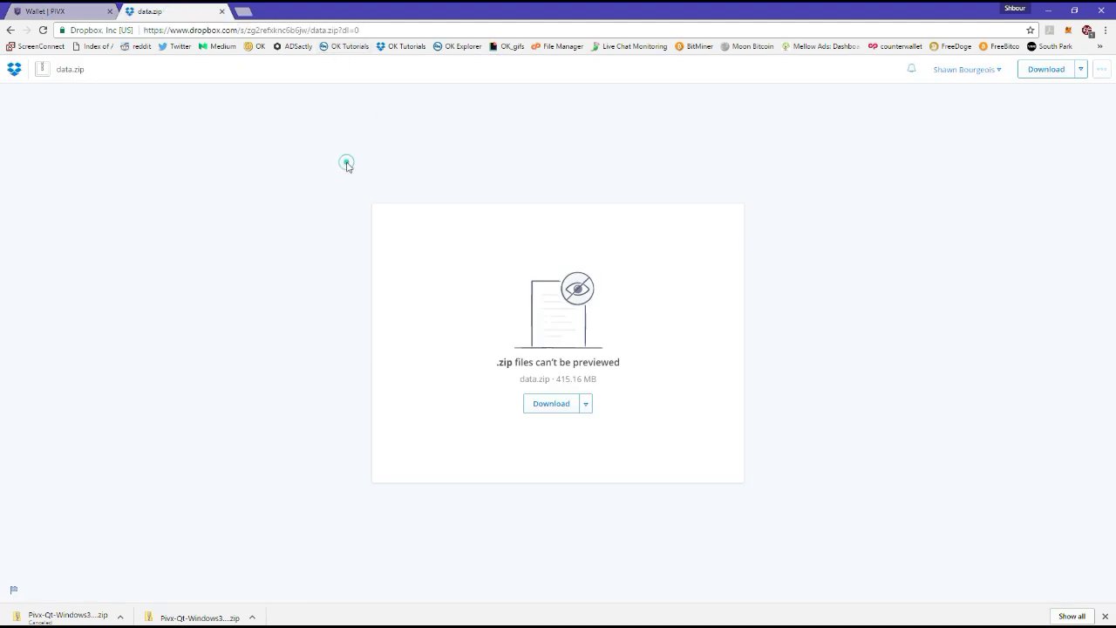
left_click(551, 403)
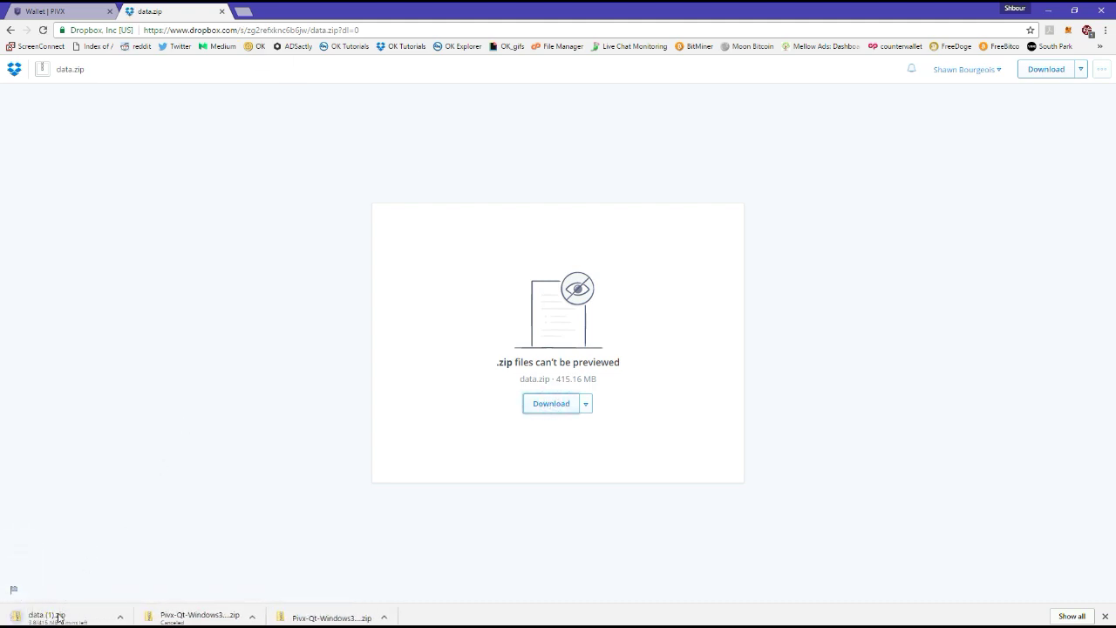
Pause and cancel the duplicate data (1).zip download.
left_click(120, 617)
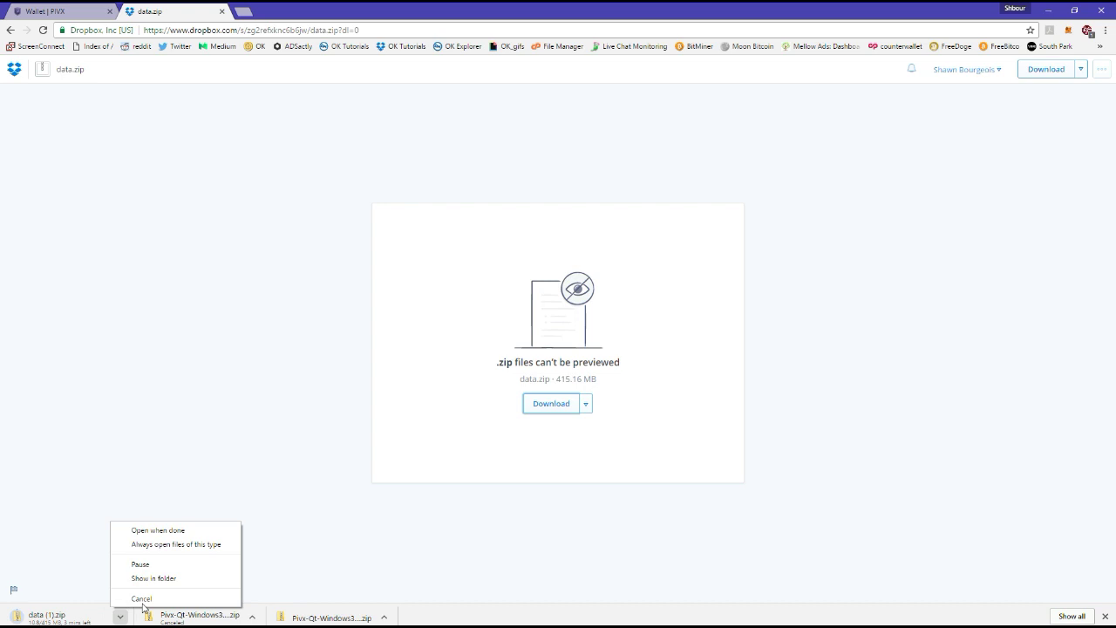
left_click(166, 565)
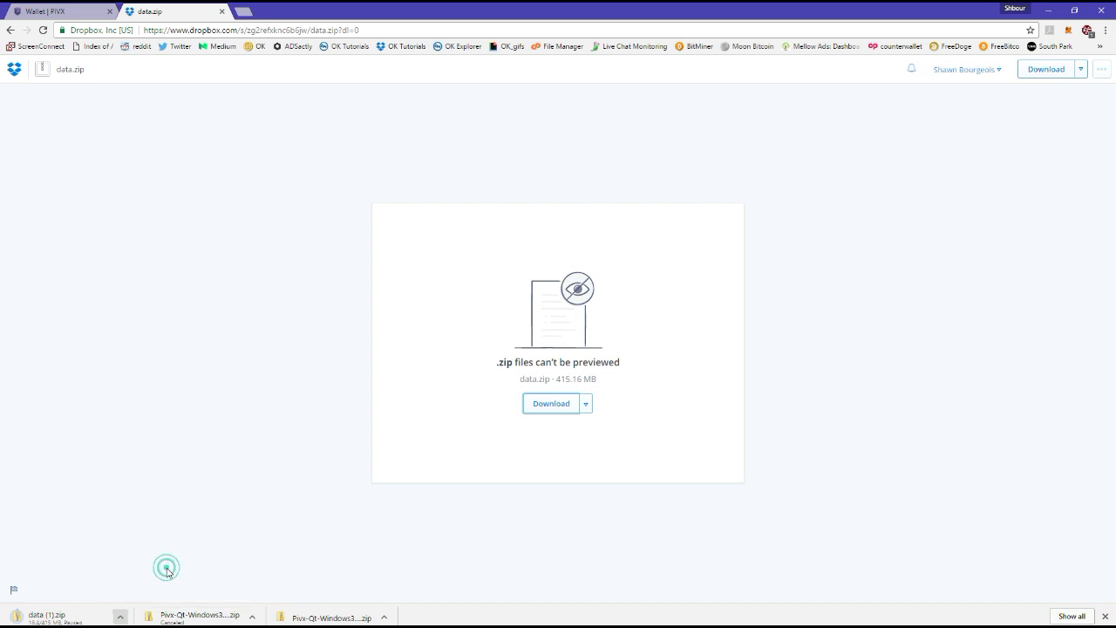
left_click(120, 618)
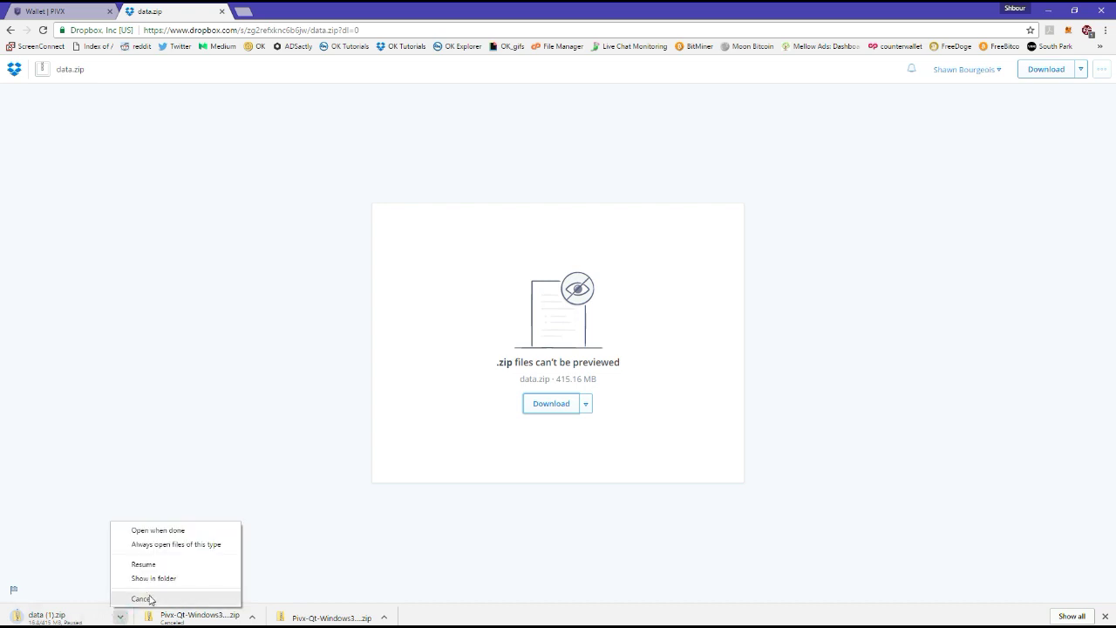
left_click(144, 598)
left_click(121, 617)
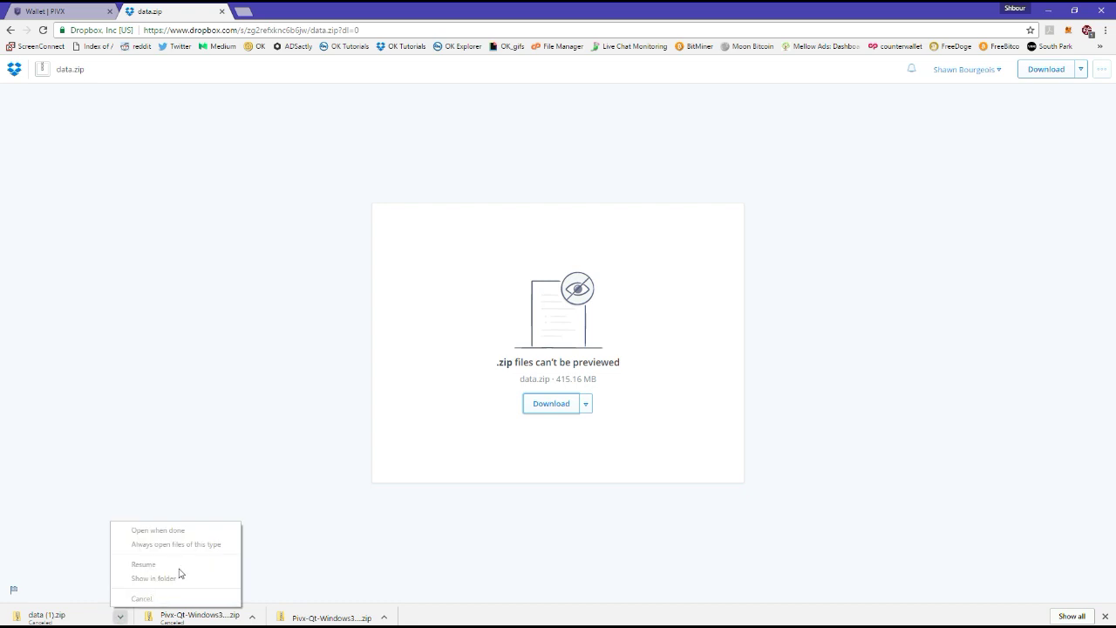
left_click(293, 518)
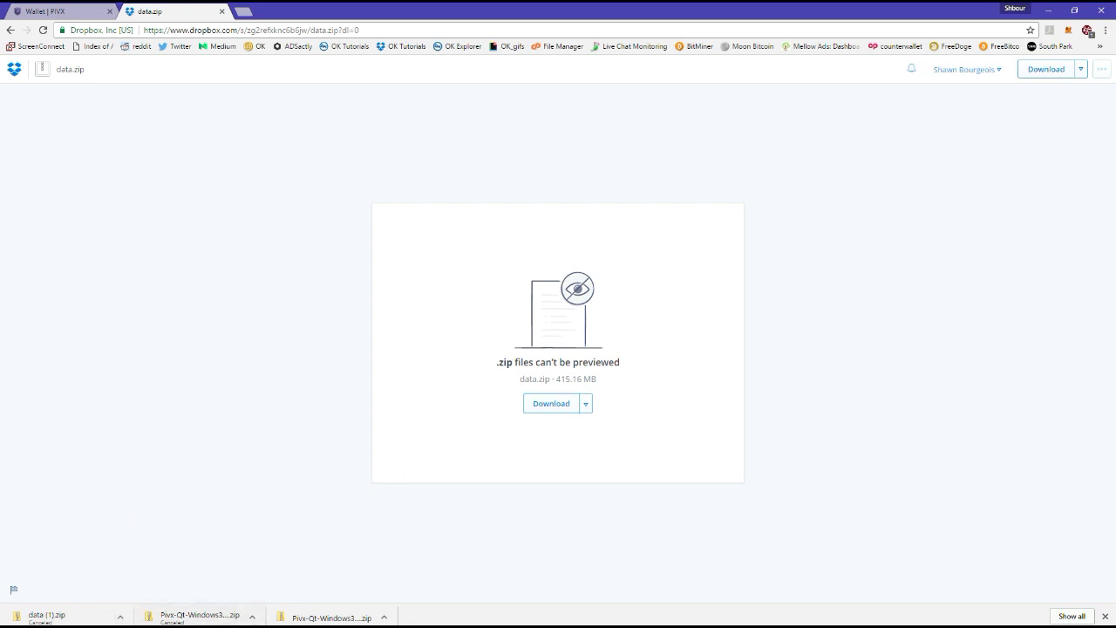
left_click(383, 617)
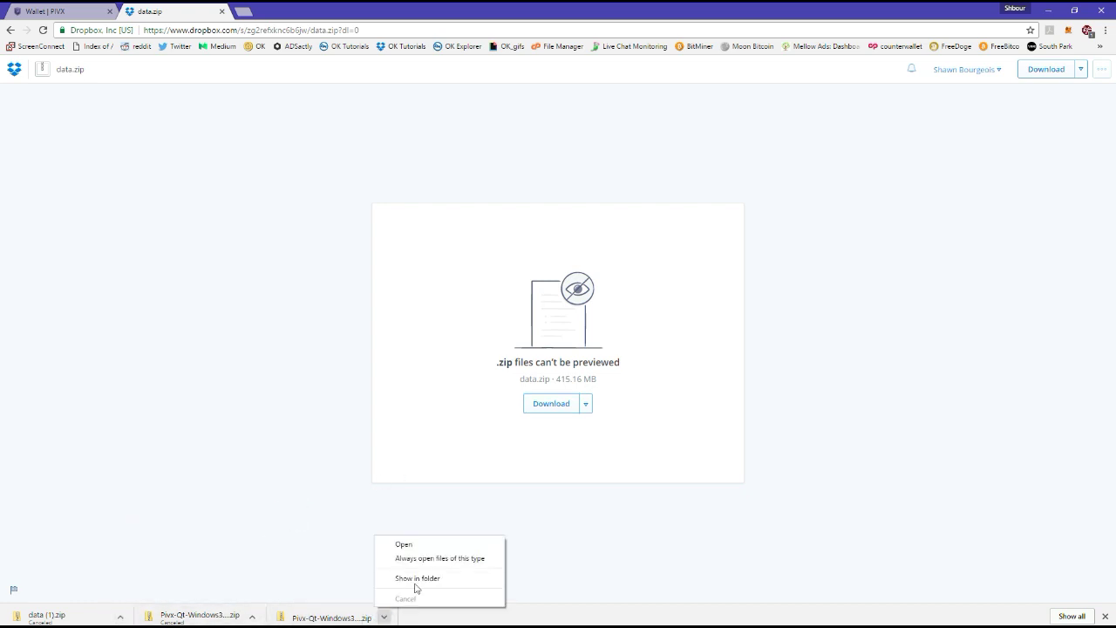
Show the downloads in their folder and open the extracted data folder.
left_click(451, 579)
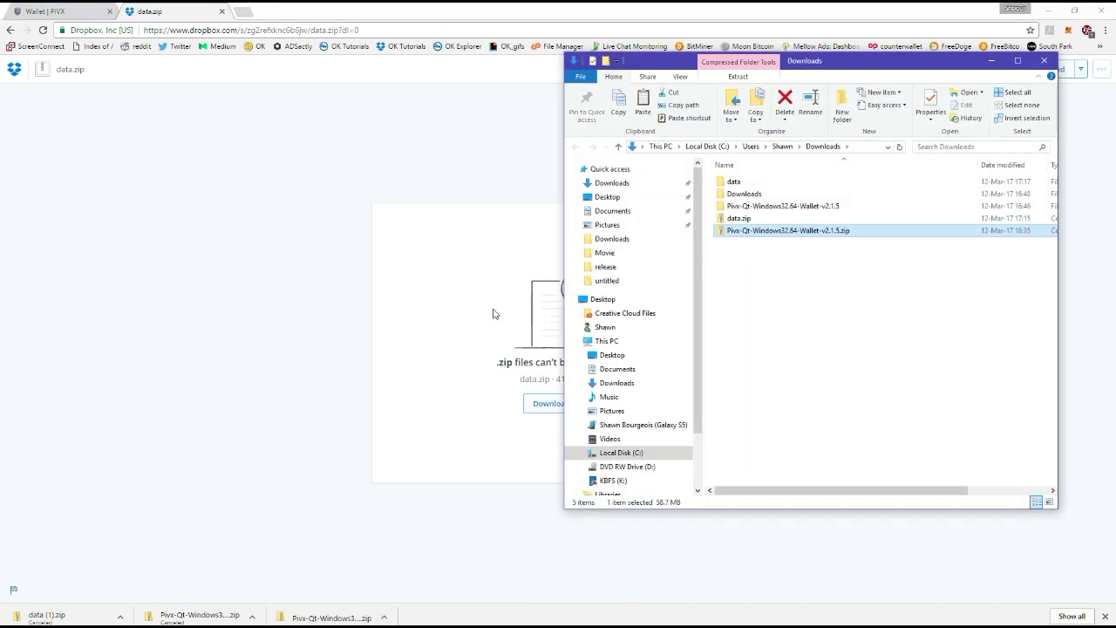
double_click(740, 218)
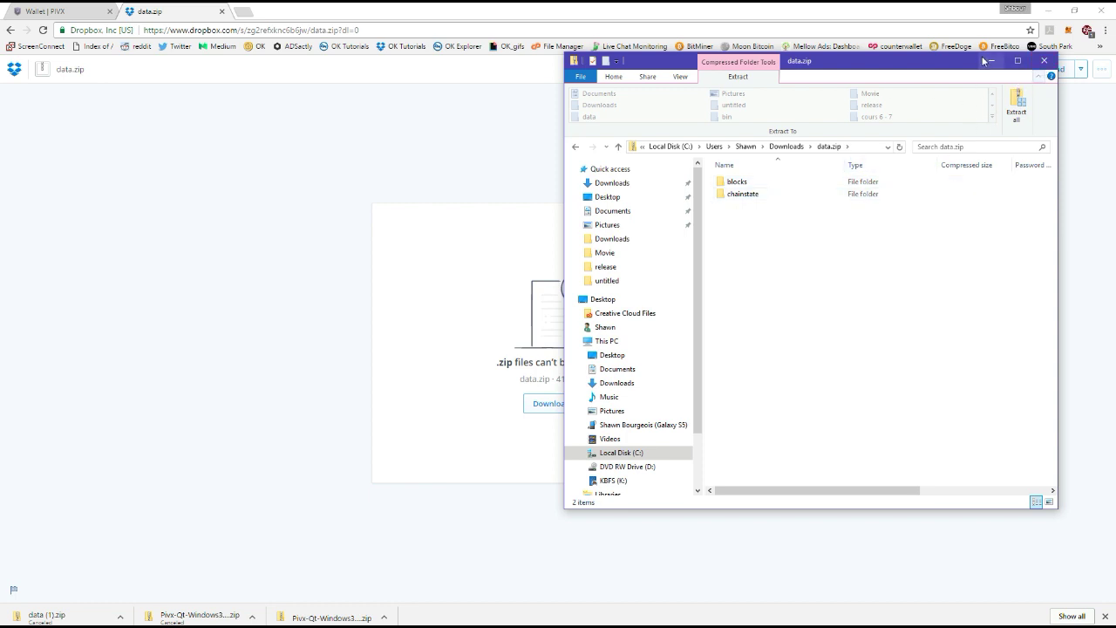
left_click(785, 146)
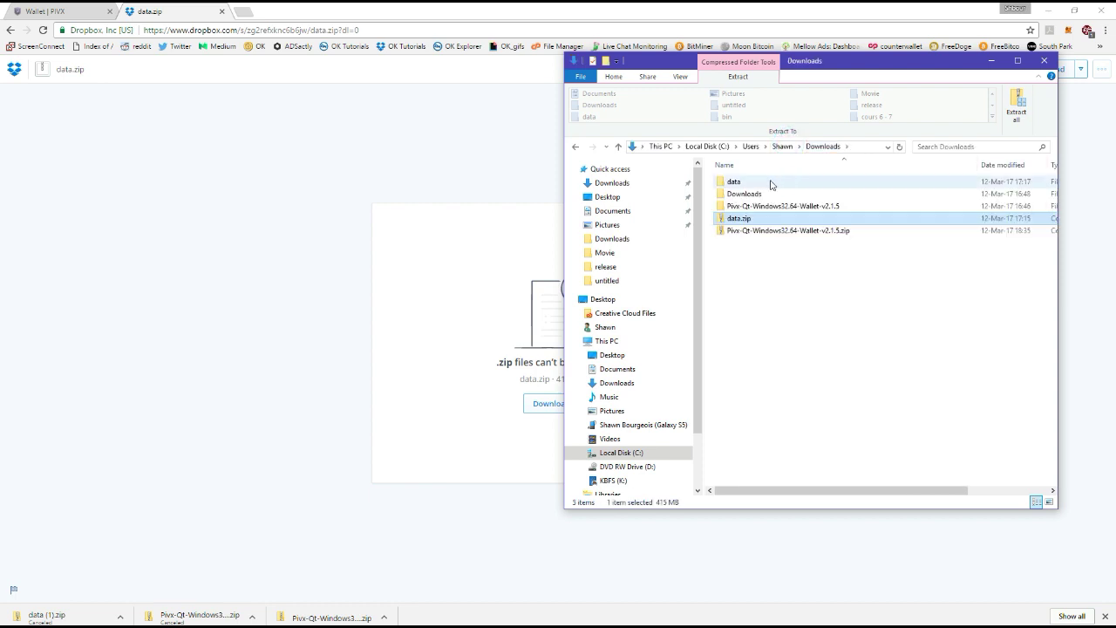
double_click(771, 184)
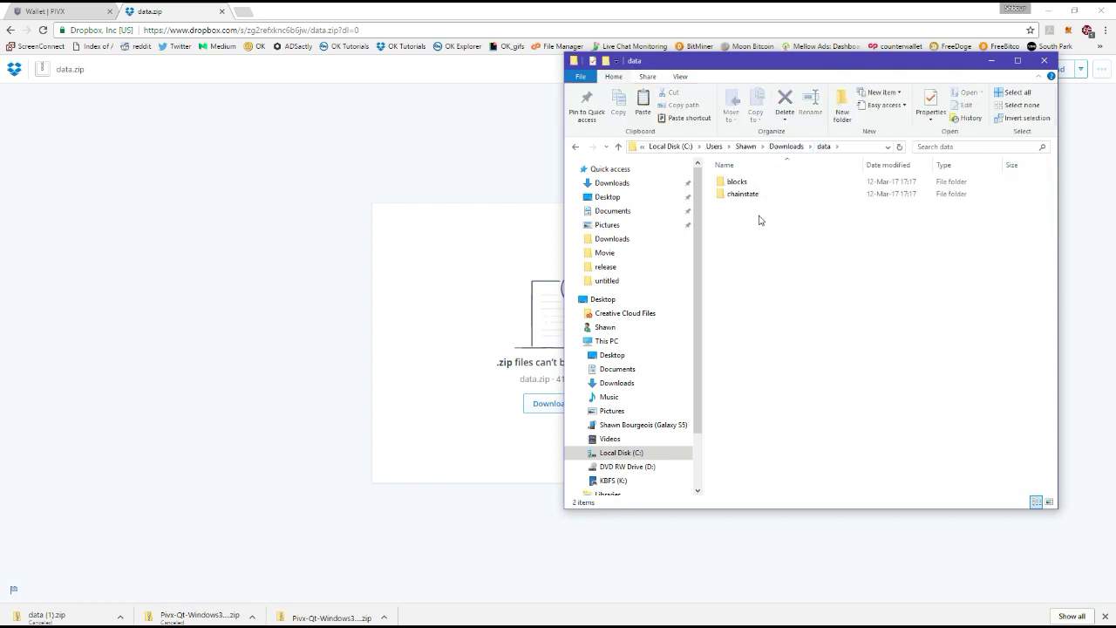
Copy the blocks and chainstate folders and start entering %appdata%\PIVX as the path.
left_click_drag(759, 219, 730, 180)
right_click(730, 179)
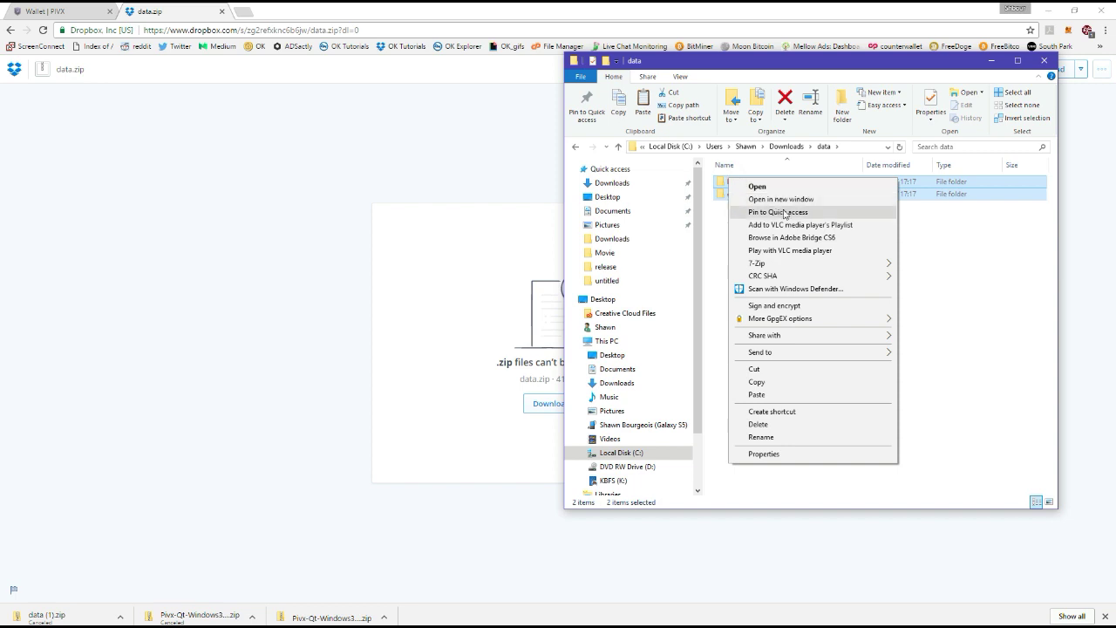
left_click(793, 389)
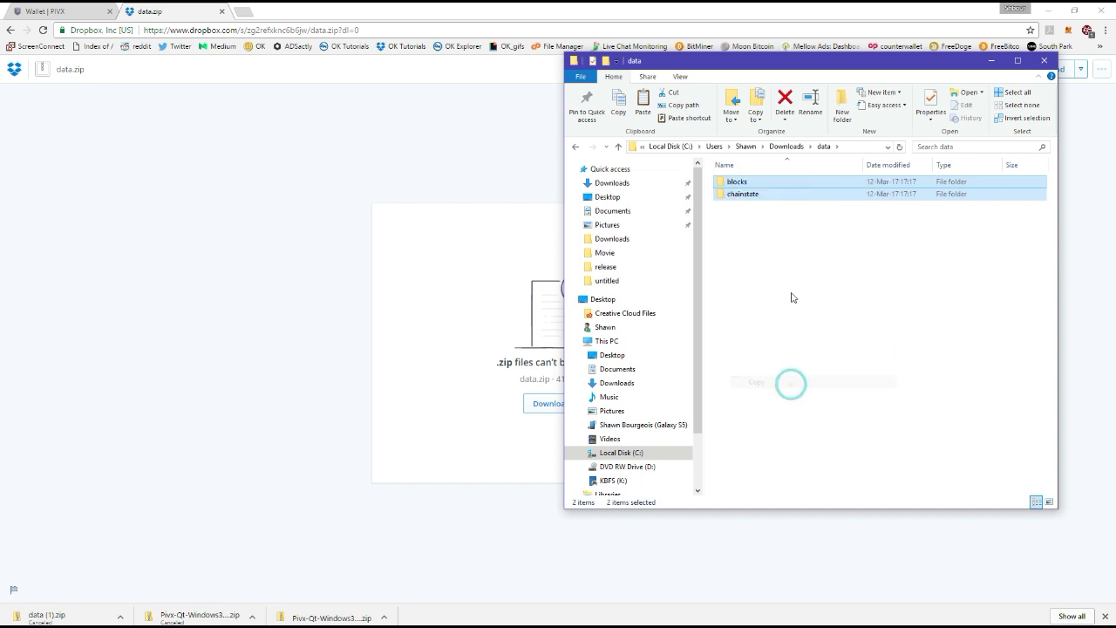
left_click(846, 145)
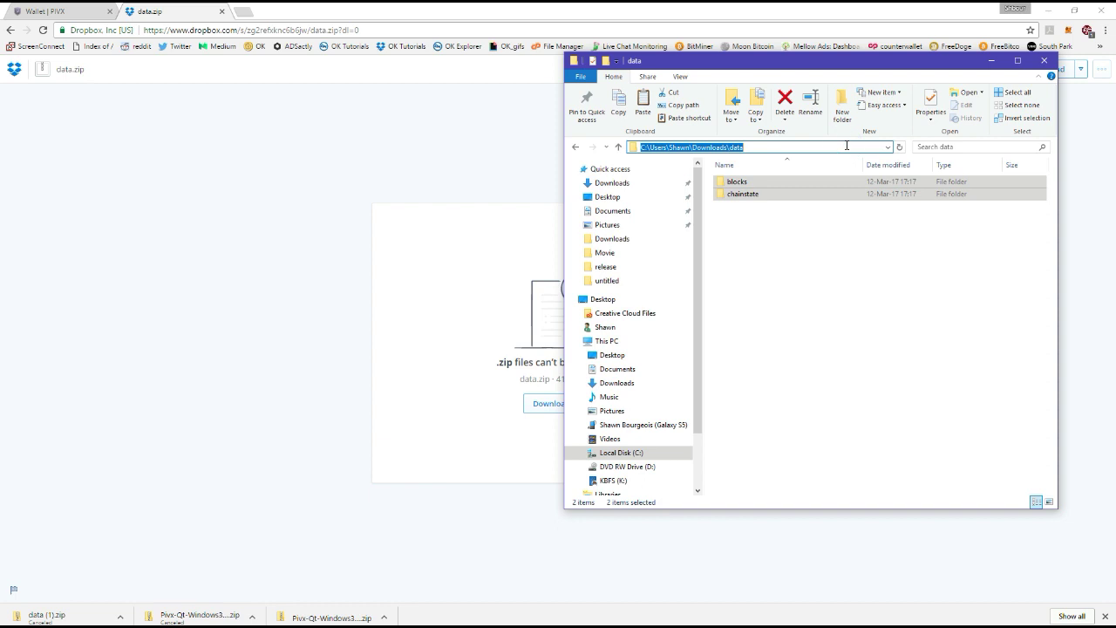
type("%")
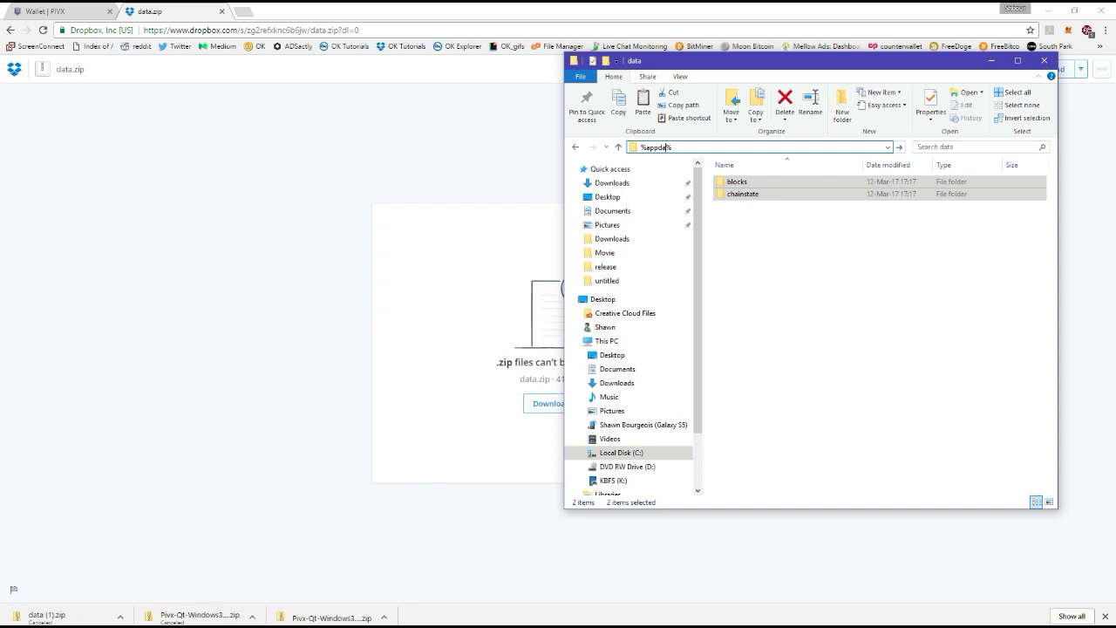
type("appdata%\\")
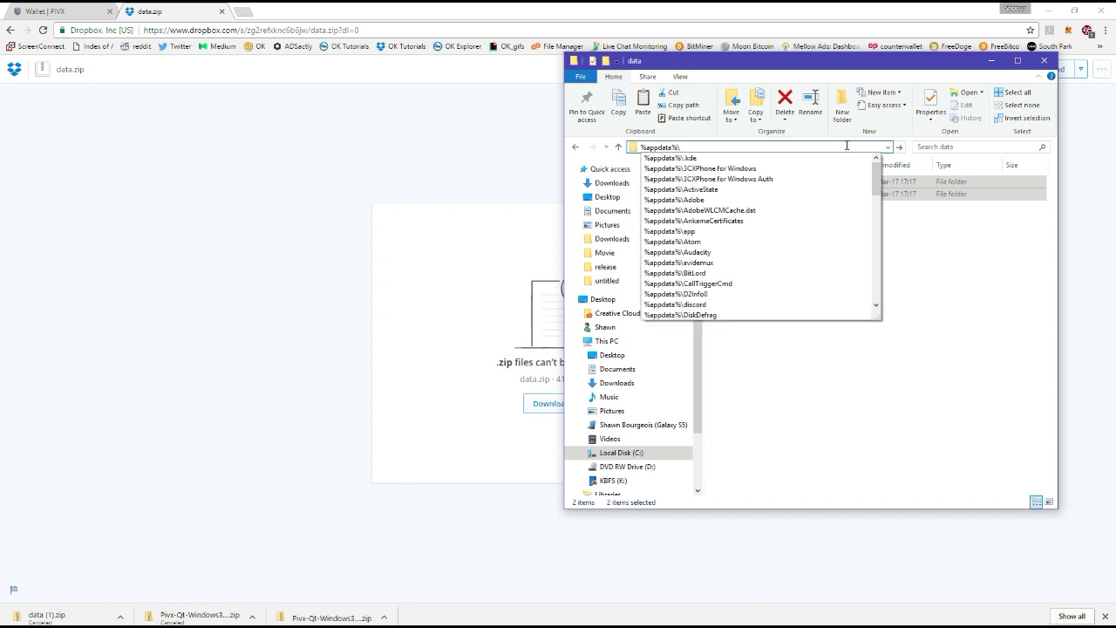
type("pi")
Open the PIVX data folder under AppData\Roaming in File Explorer.
key("Down")
key("Return")
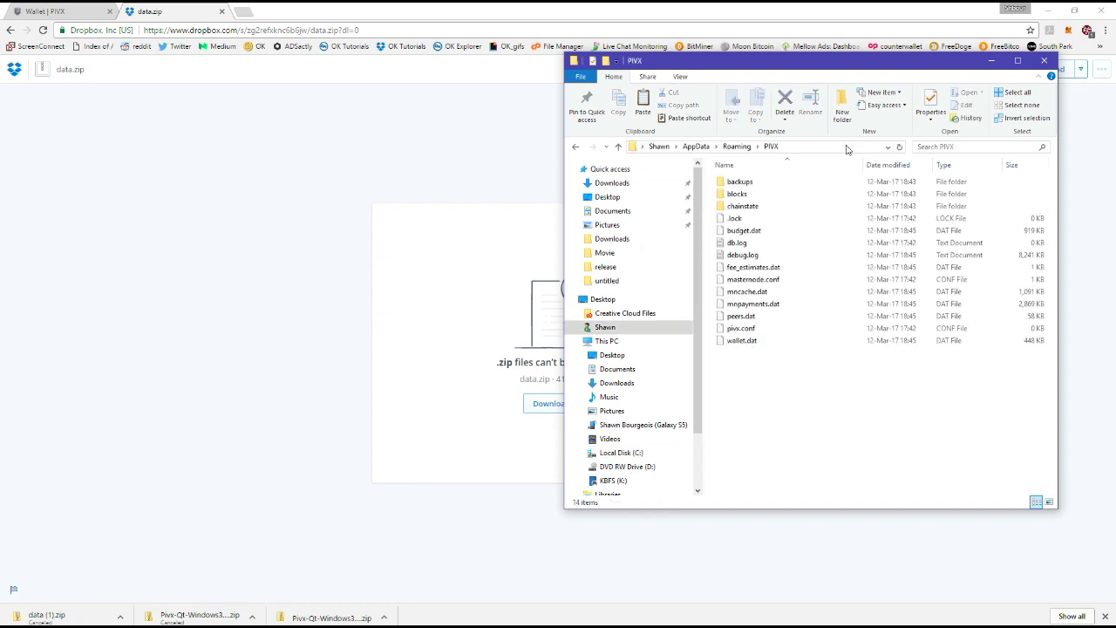
left_click(810, 148)
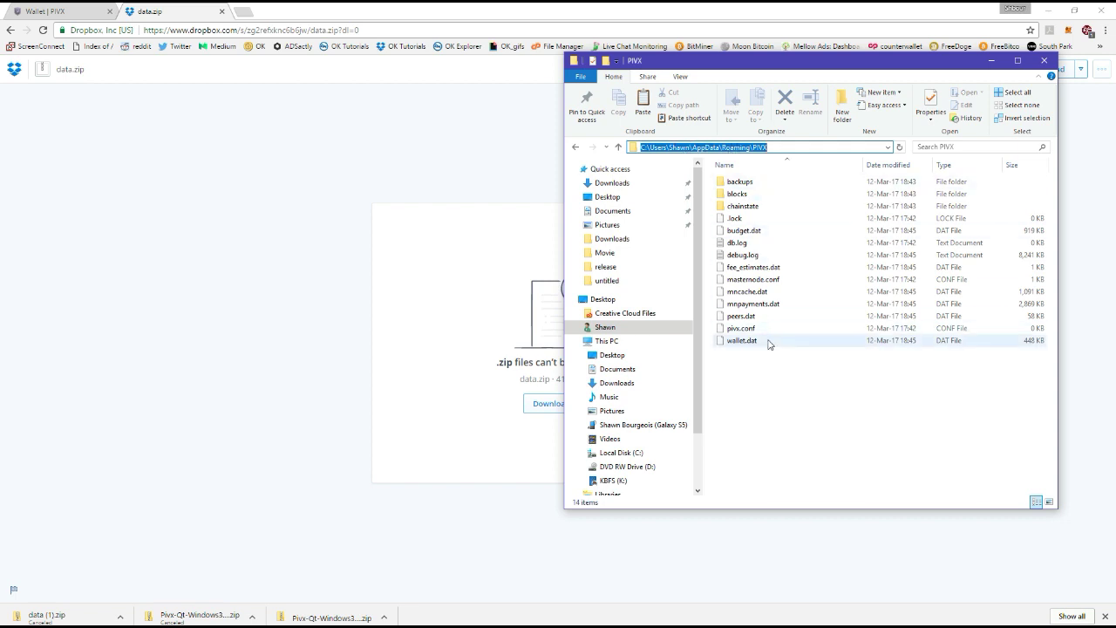
left_click(769, 379)
Paste the blocks and chainstate folders there, replacing existing files, then close Explorer and Chrome.
left_click(804, 393)
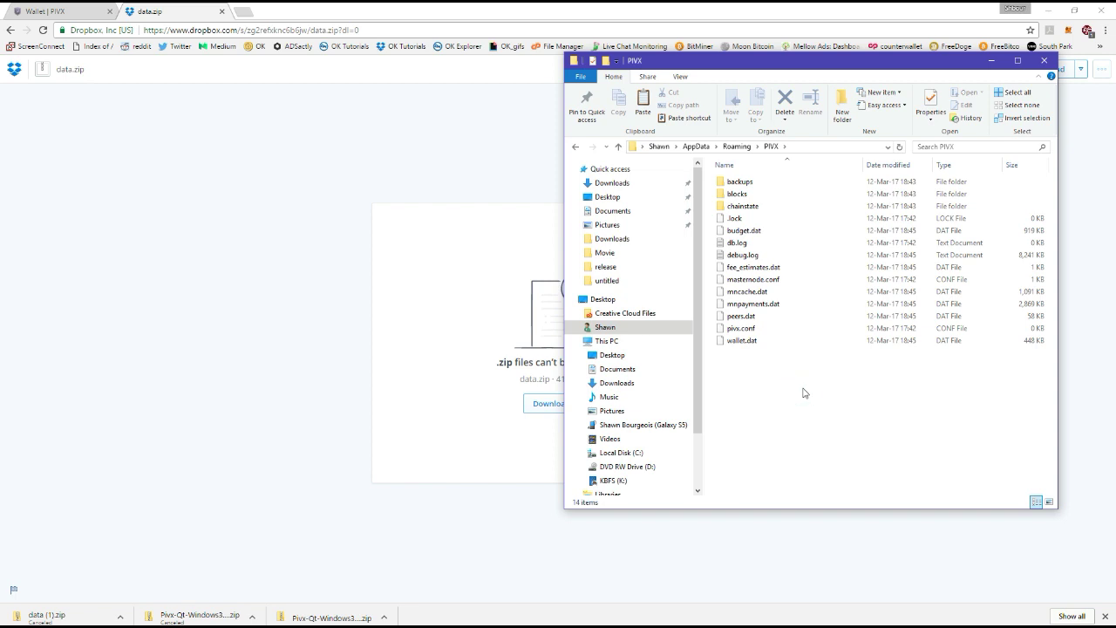
key("ctrl+v")
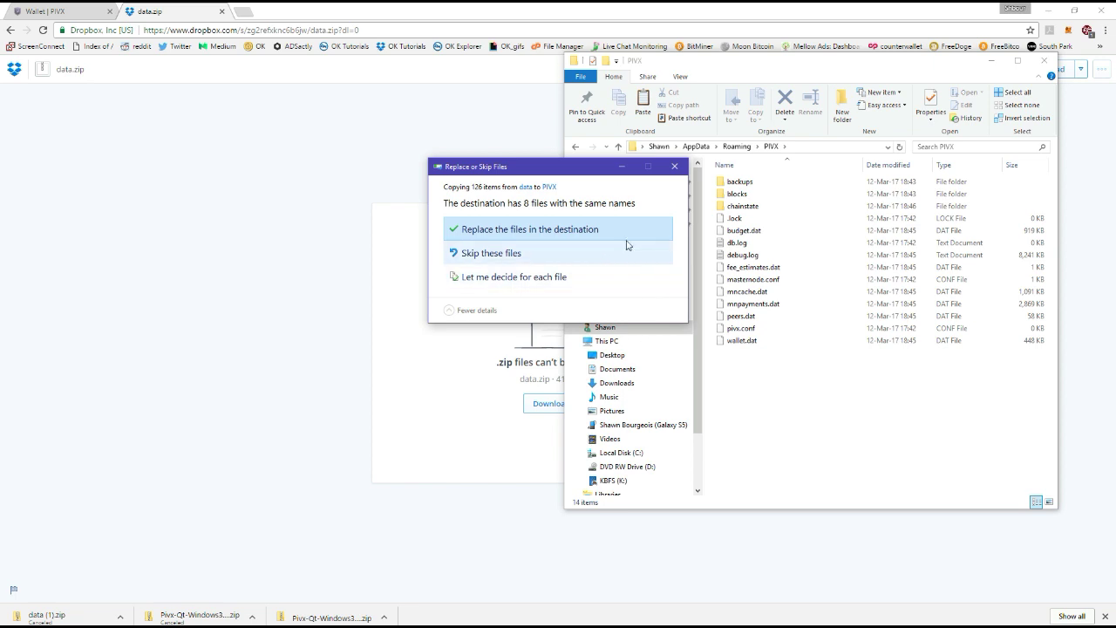
key("Return")
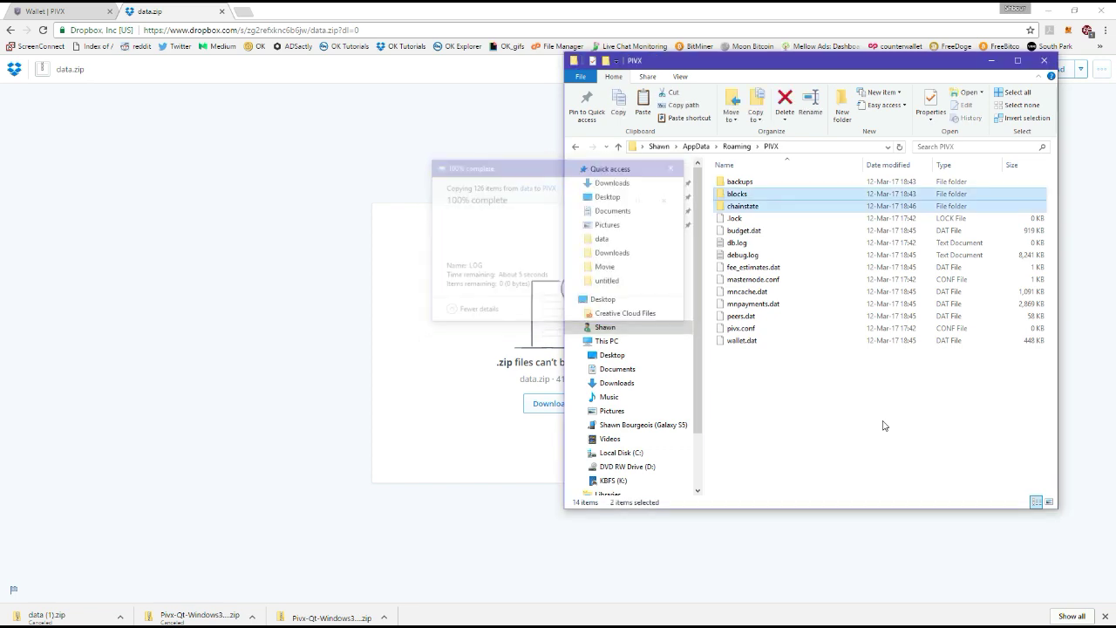
left_click(1044, 60)
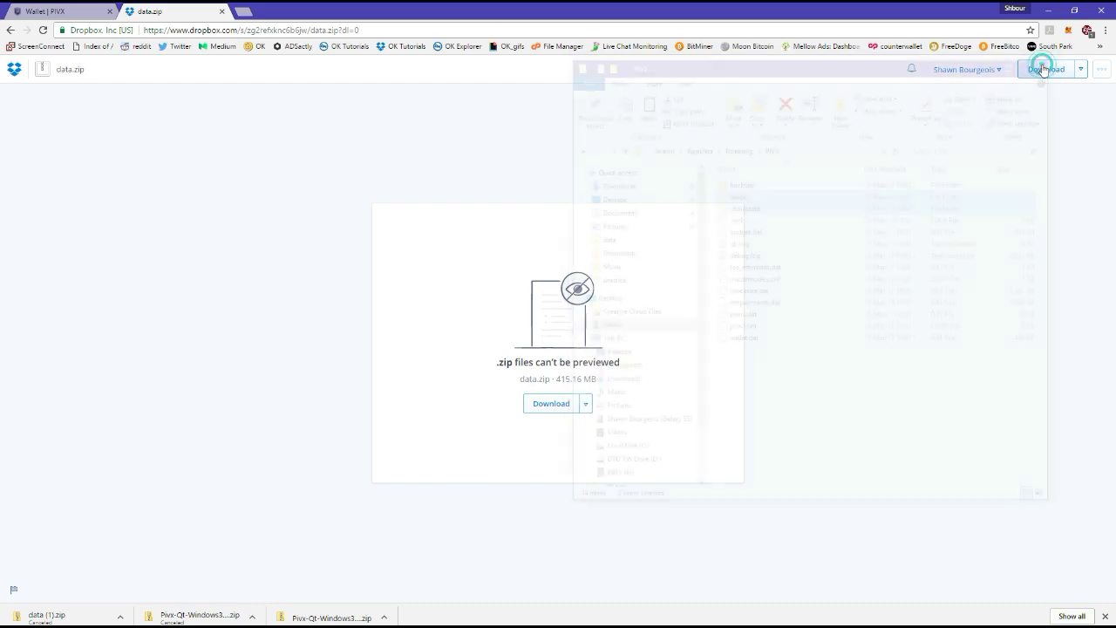
left_click(1099, 11)
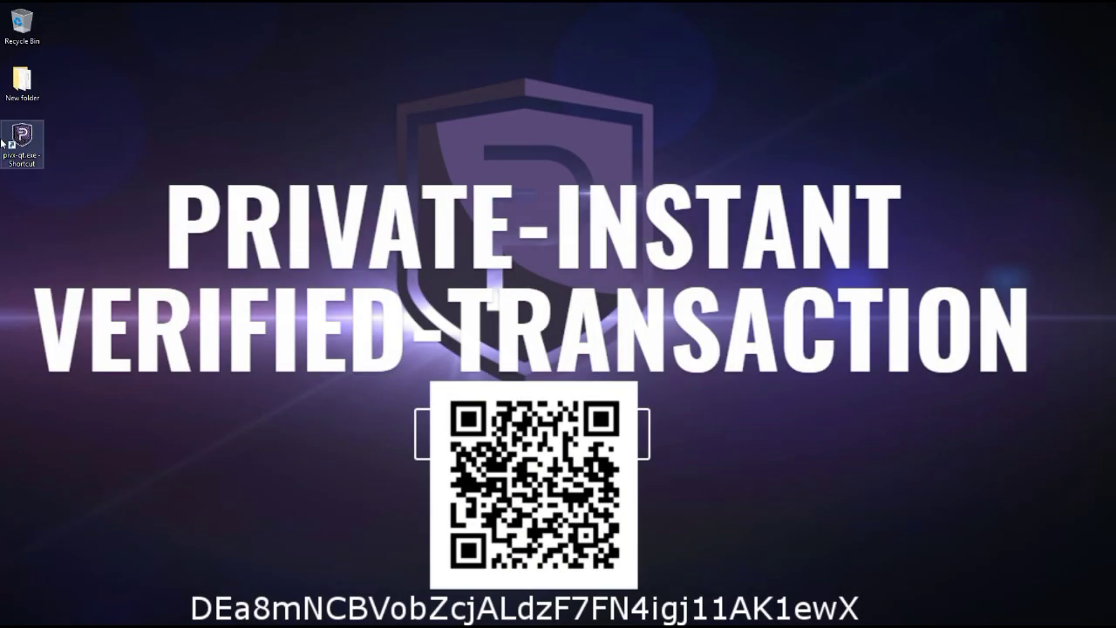
Launch PIVX Core from the pivx-qt desktop shortcut and let it start syncing, 9 hours behind.
left_click(24, 162)
double_click(21, 146)
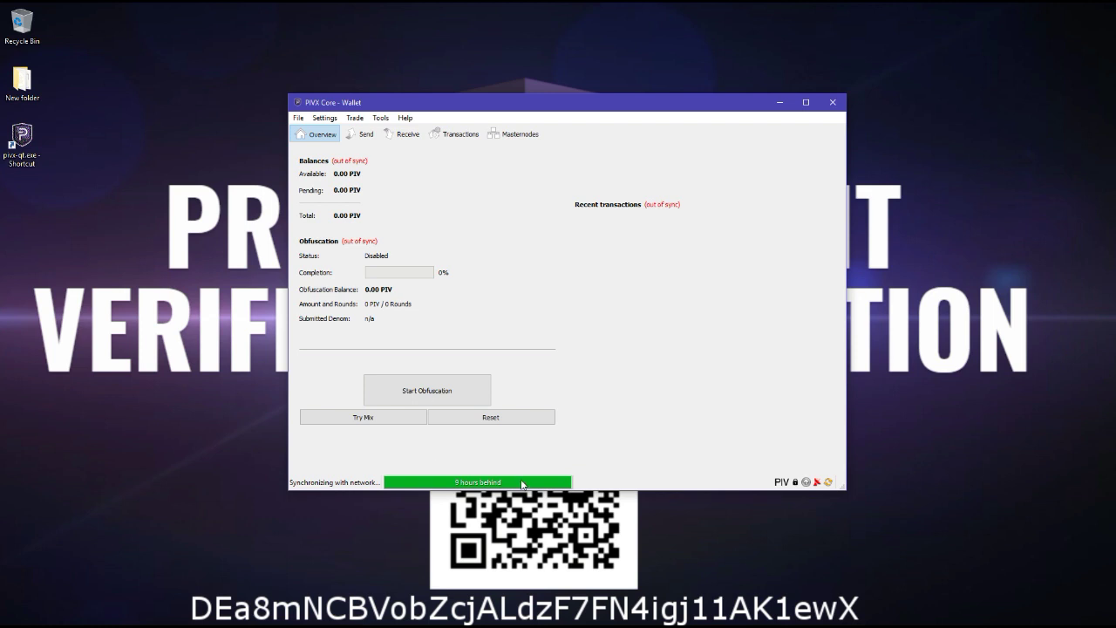
left_click(793, 357)
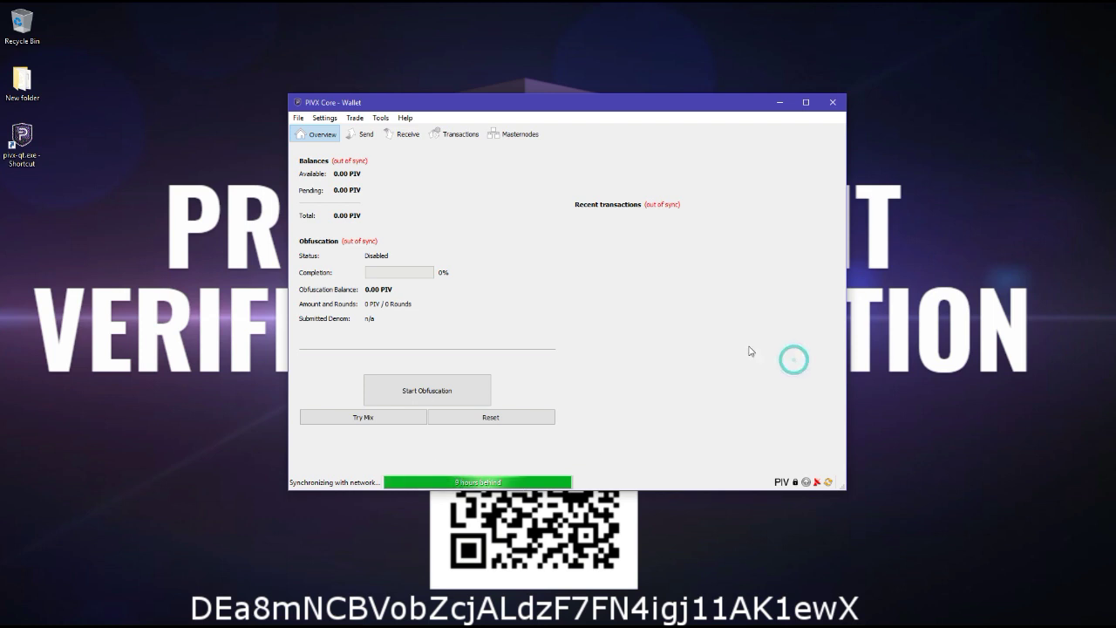
Enter the wallet passphrase and unlock it for anonymization and staking only.
left_click(324, 118)
left_click(340, 157)
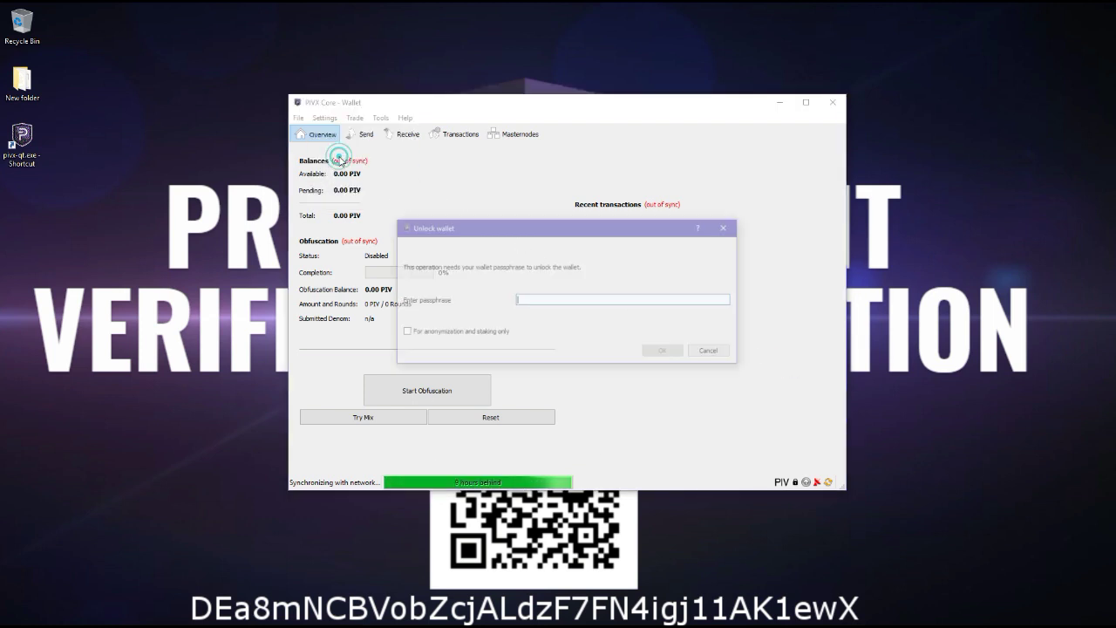
type("123")
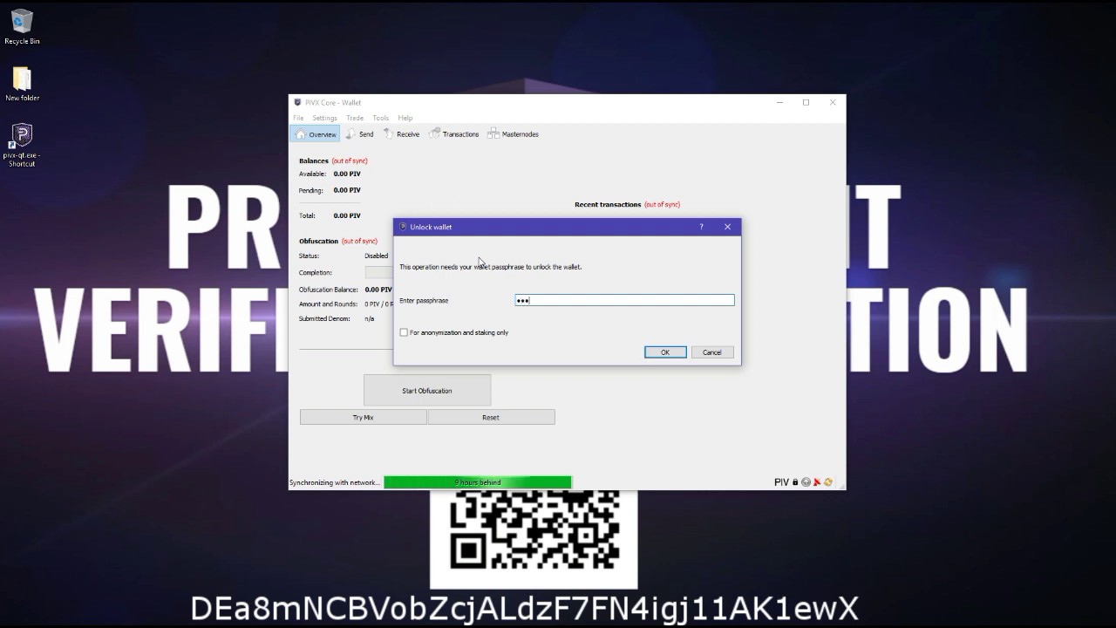
type("45678901234")
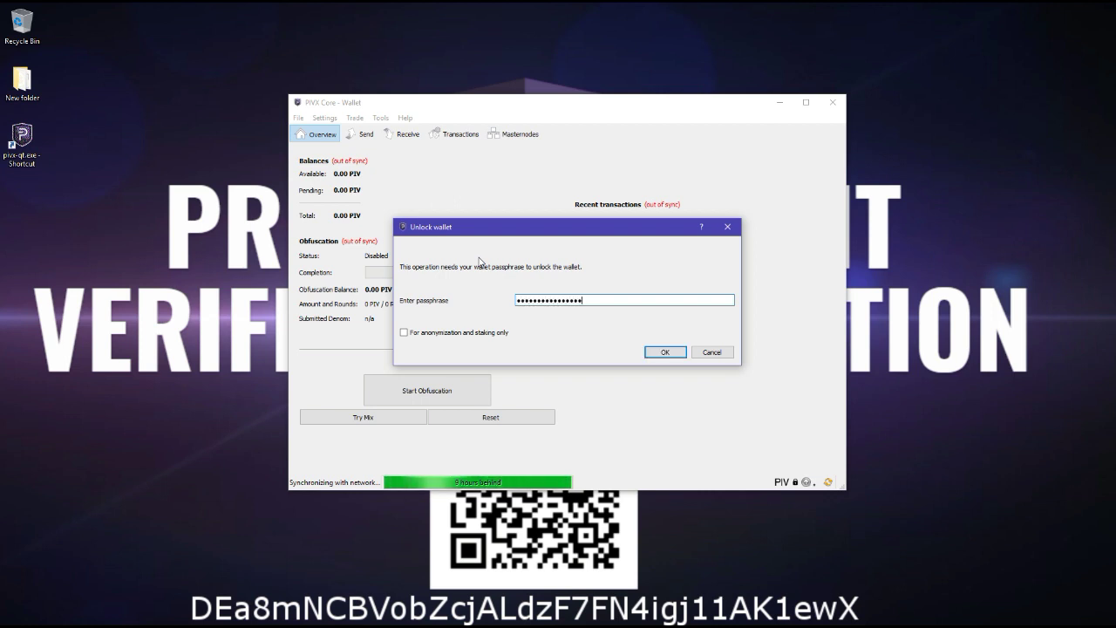
left_click(404, 333)
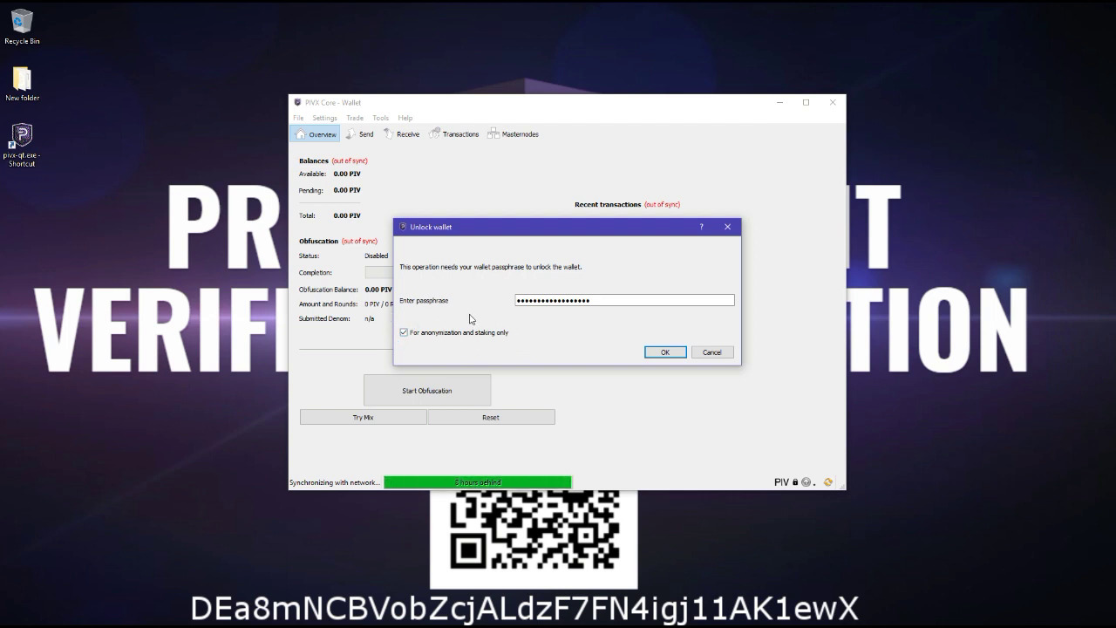
left_click(654, 353)
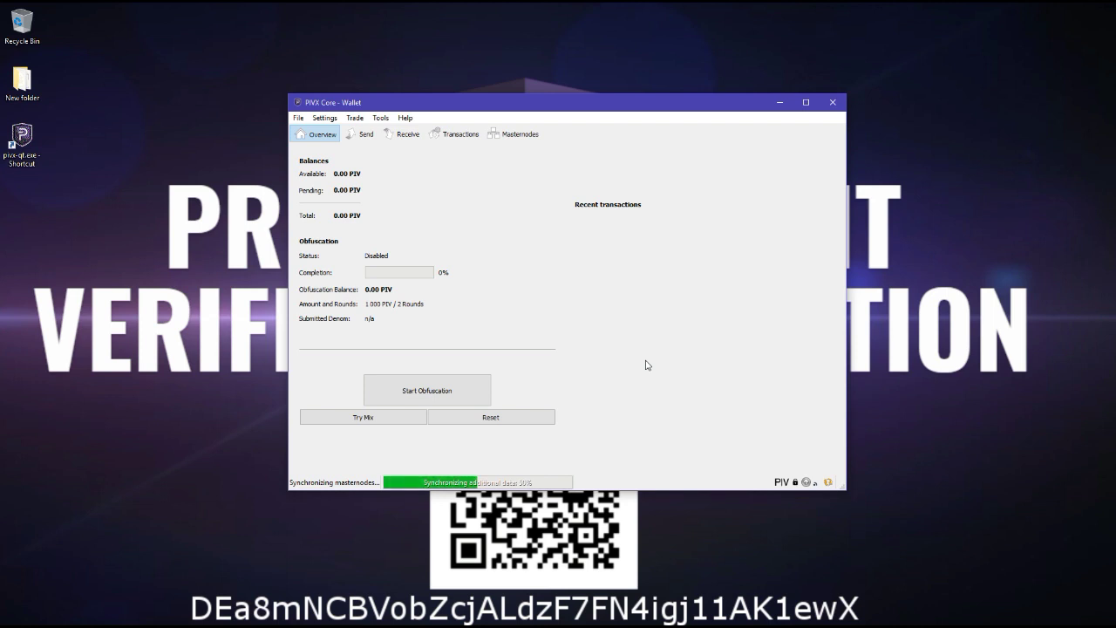
left_click(324, 118)
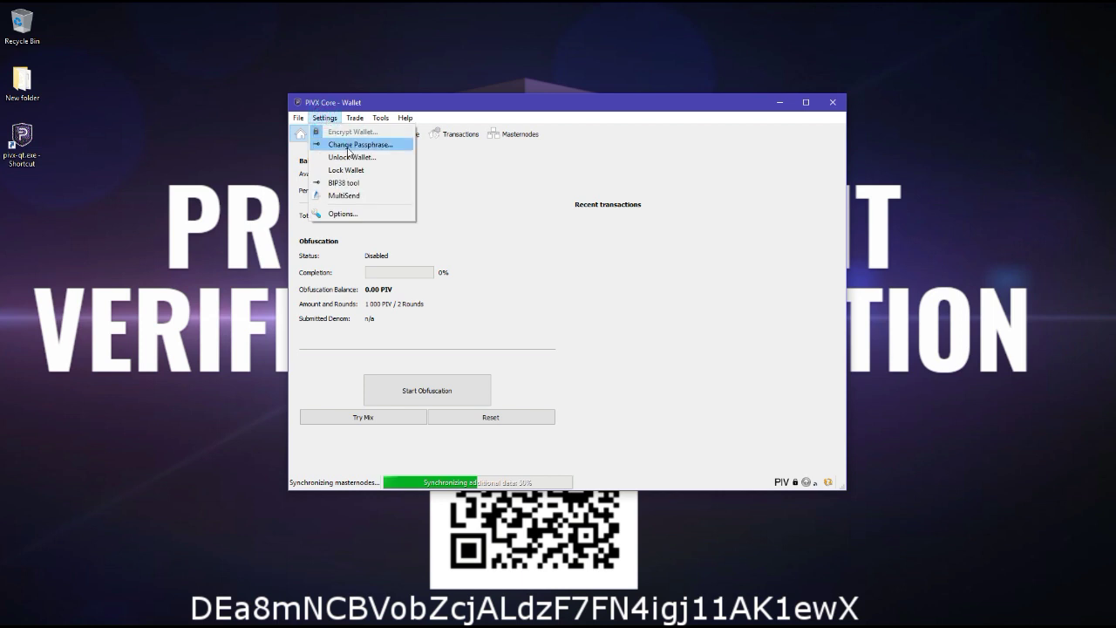
left_click(350, 158)
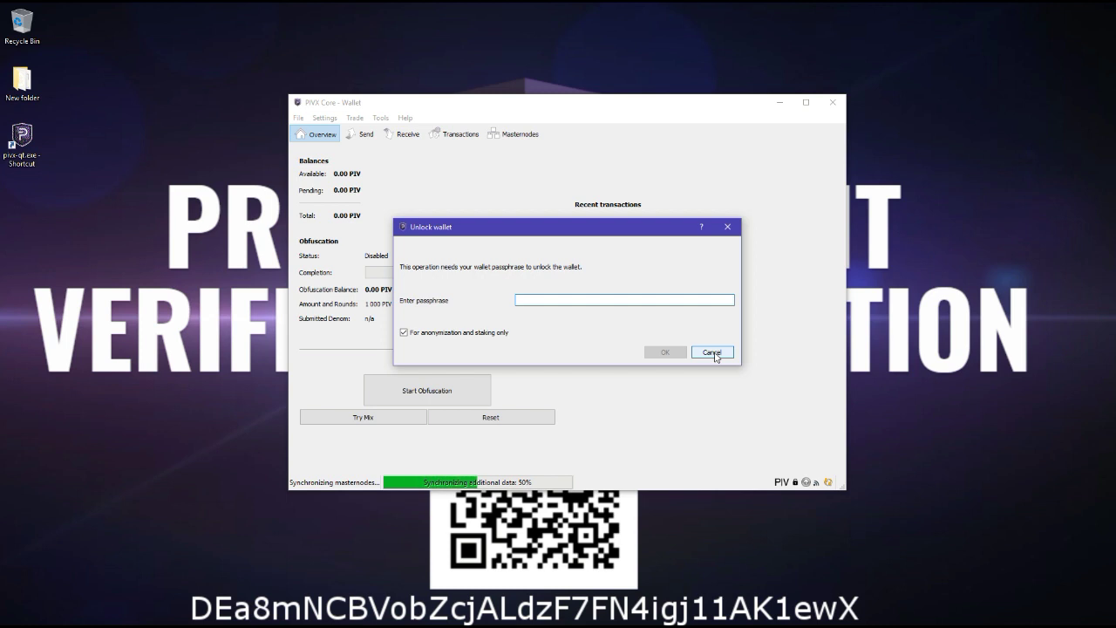
left_click(713, 353)
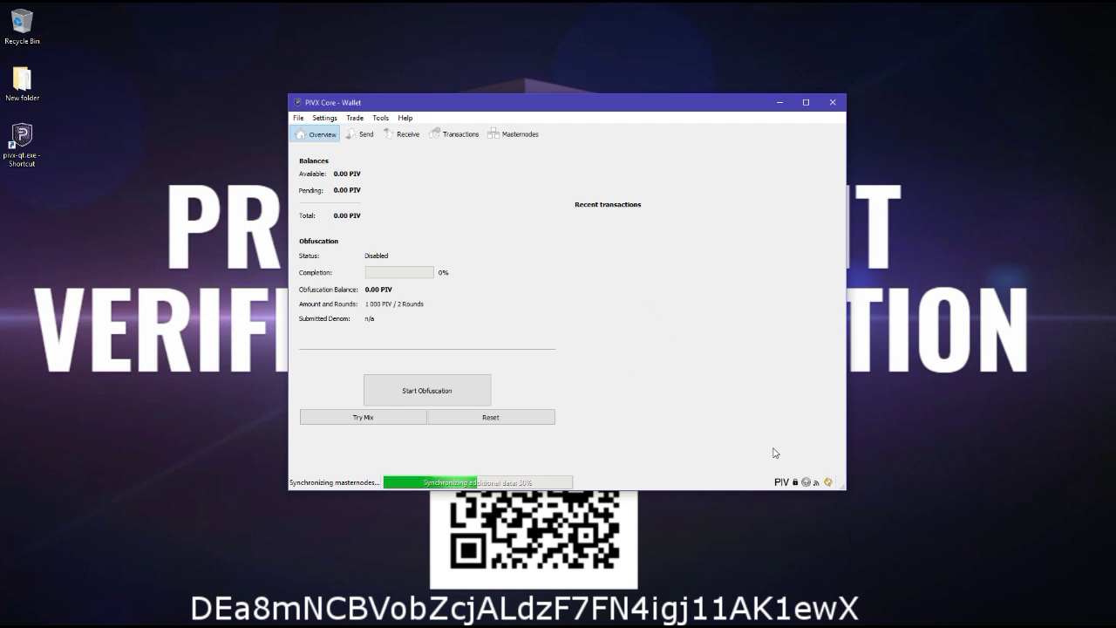
mouse_move(817, 487)
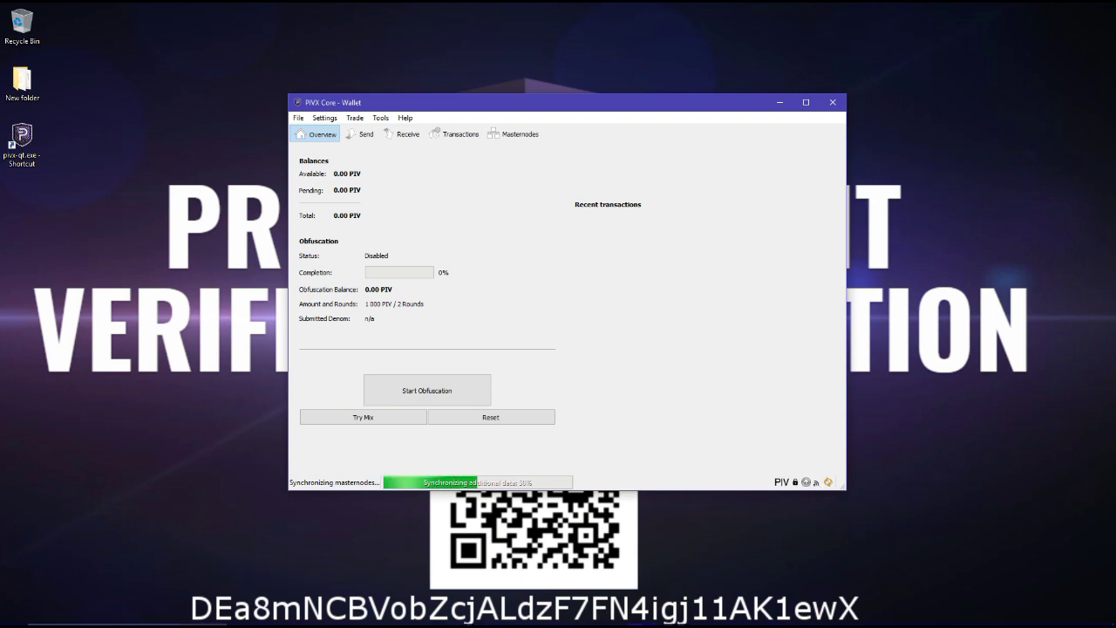
Minimize the Slack workspace and bring up the slack.pivx.org join page in Chrome.
left_click(583, 619)
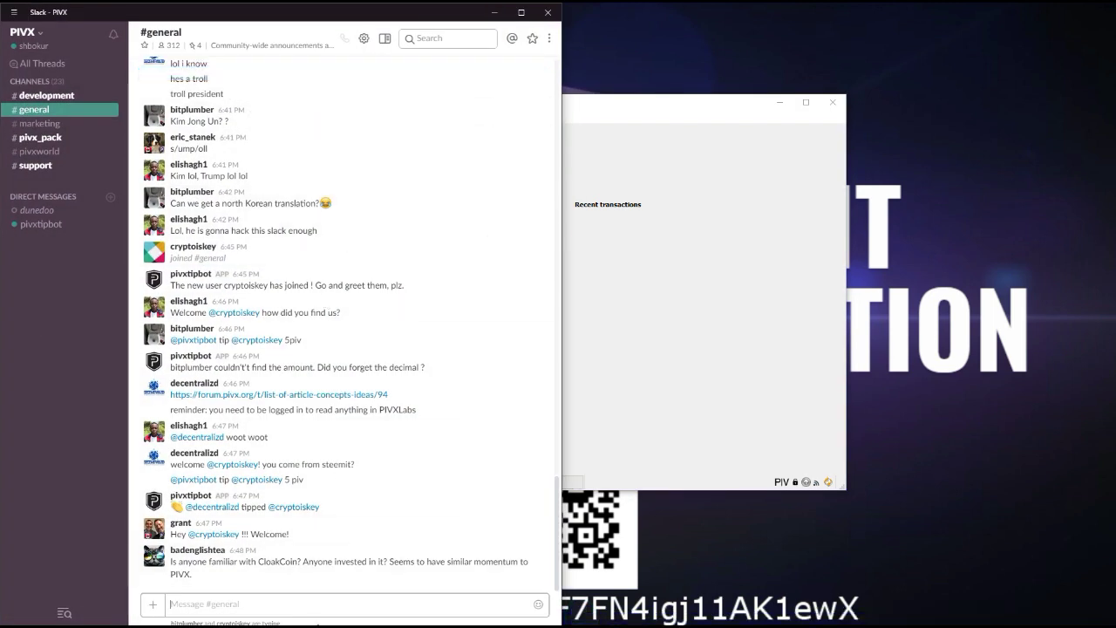
left_click(495, 13)
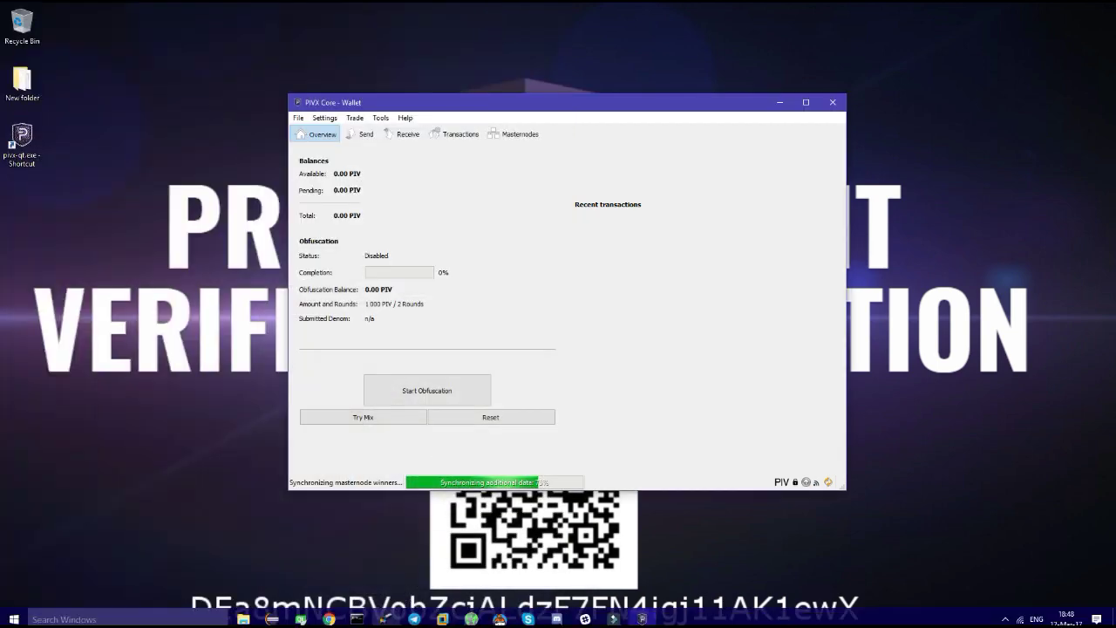
left_click(358, 618)
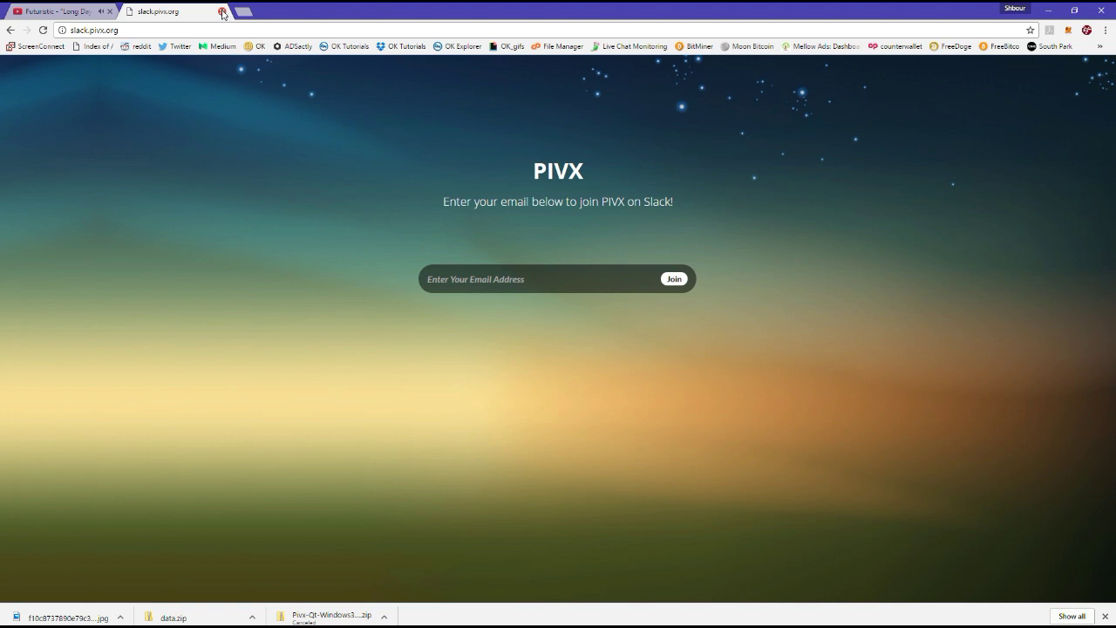
Bring Slack back and open #support by searching 'supp' in the channel browser.
left_click(1046, 9)
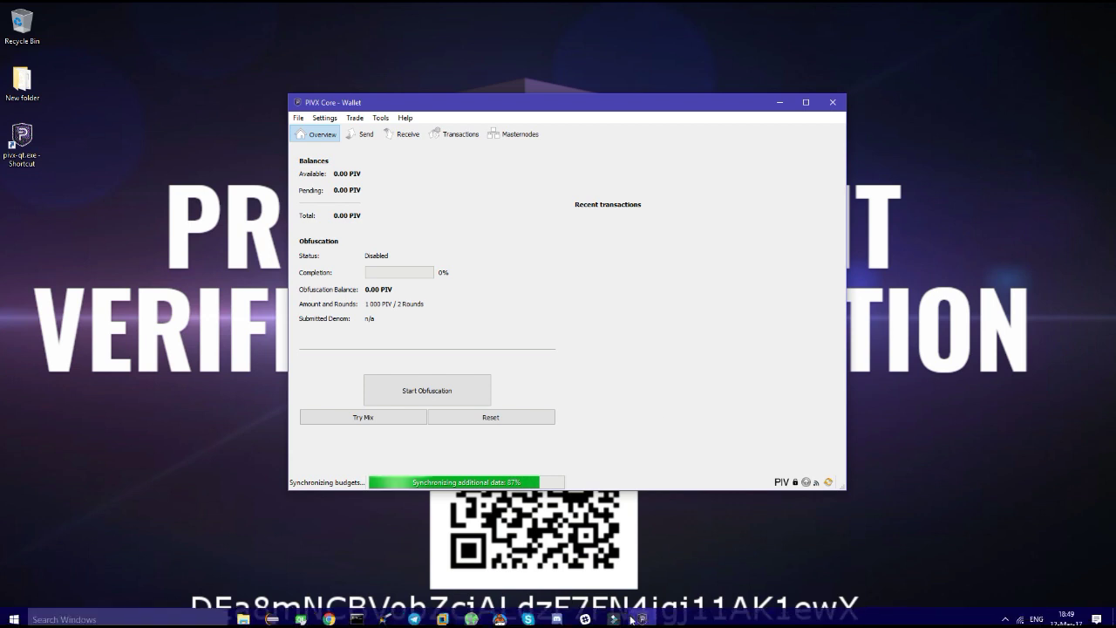
left_click(585, 619)
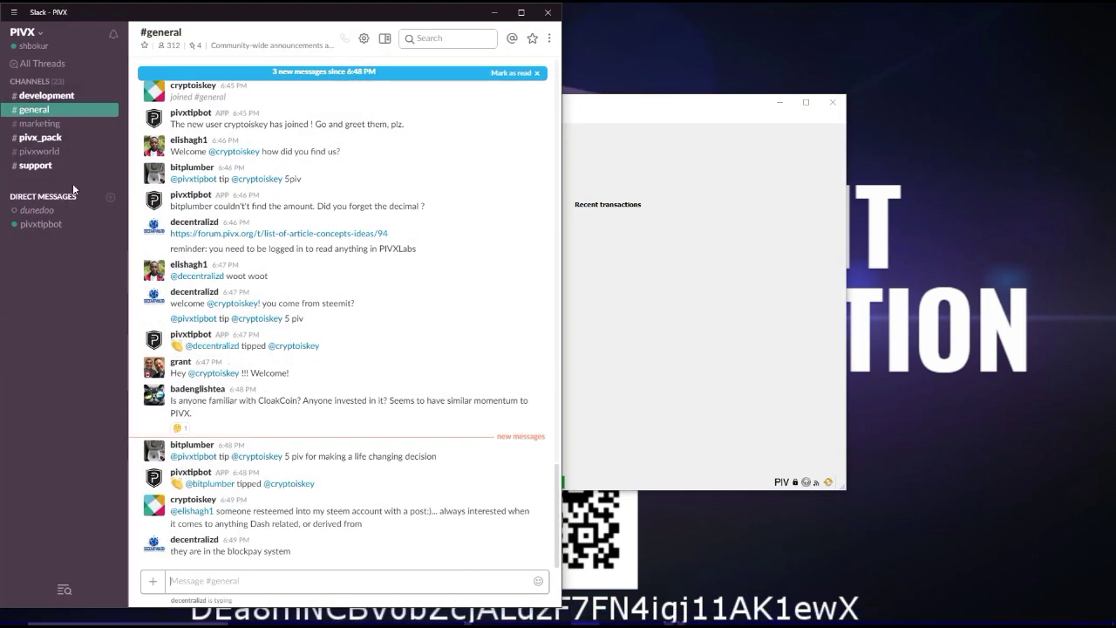
left_click(54, 79)
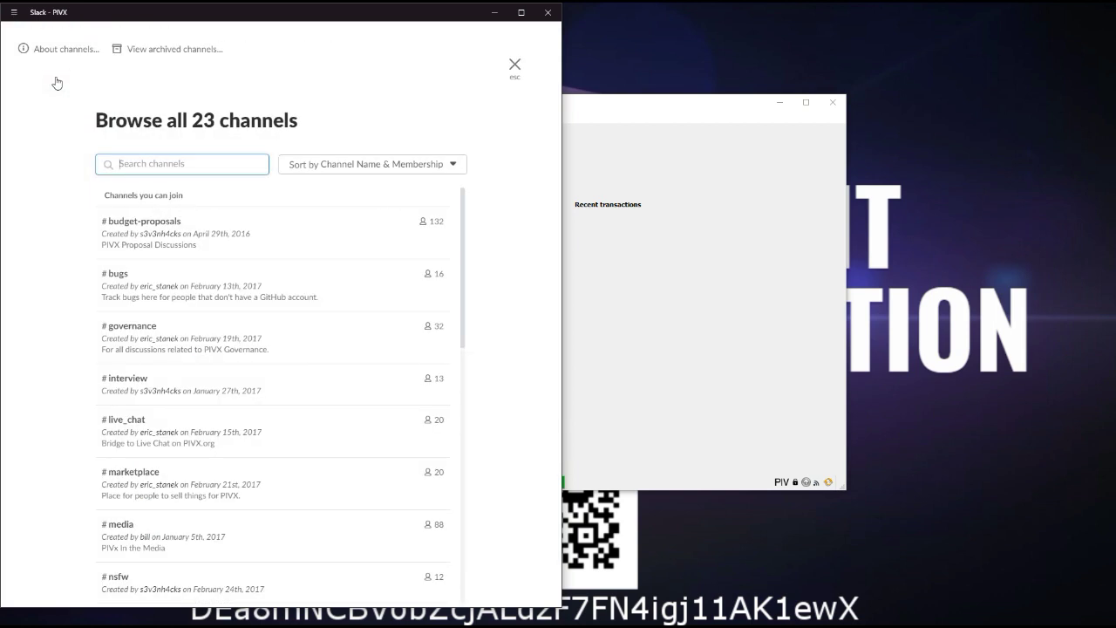
left_click(249, 163)
type("supp")
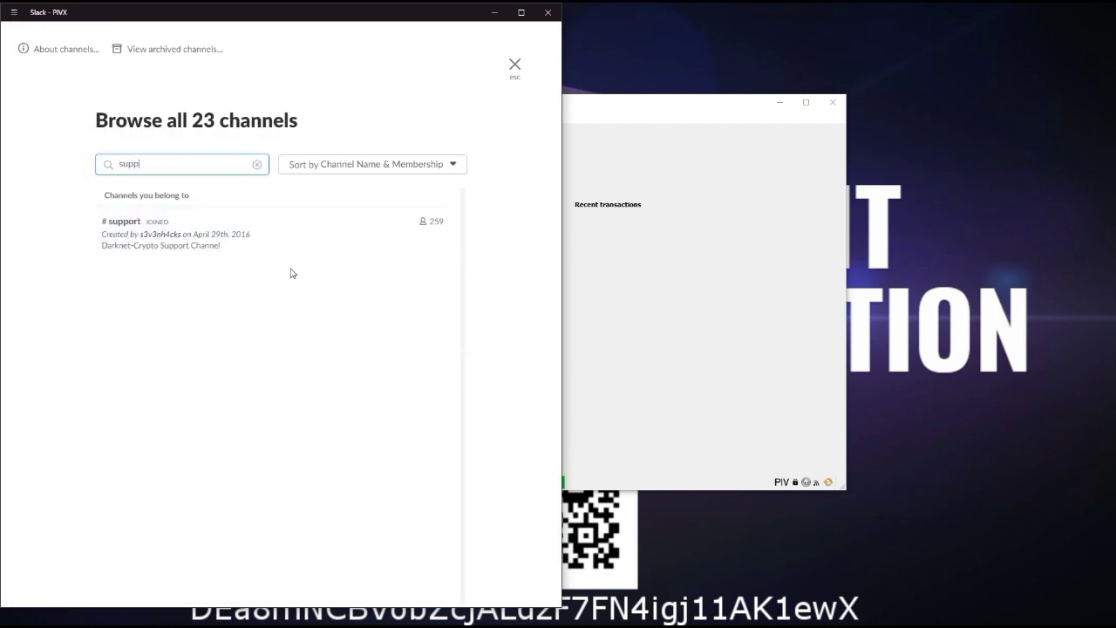
left_click(282, 244)
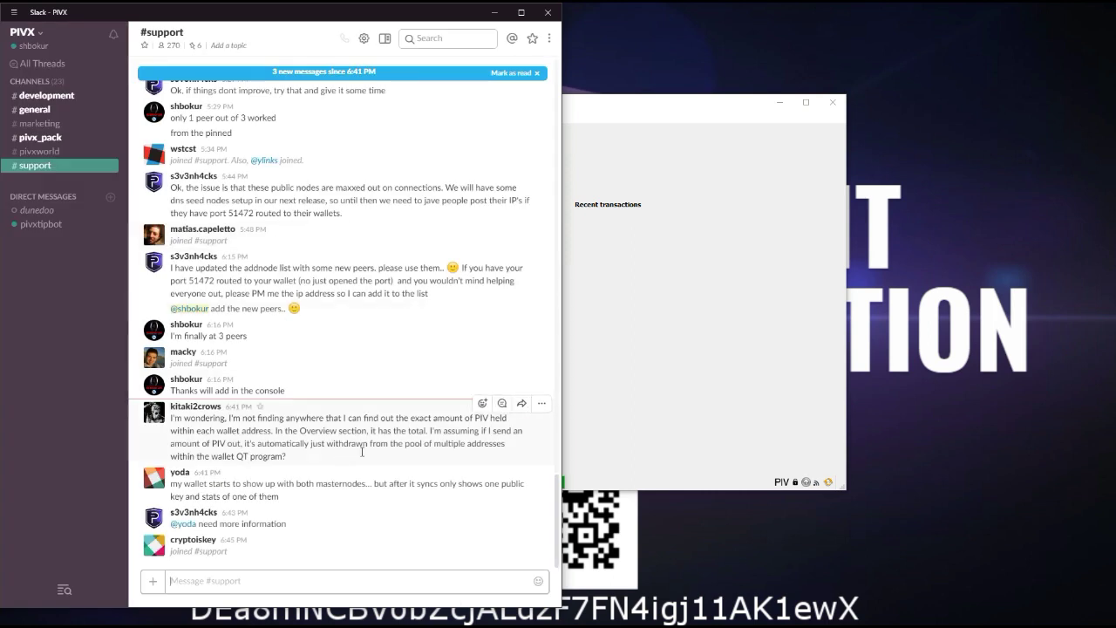
Copy the staking=1 and three addnode lines from the pinned configuration instructions.
left_click(193, 48)
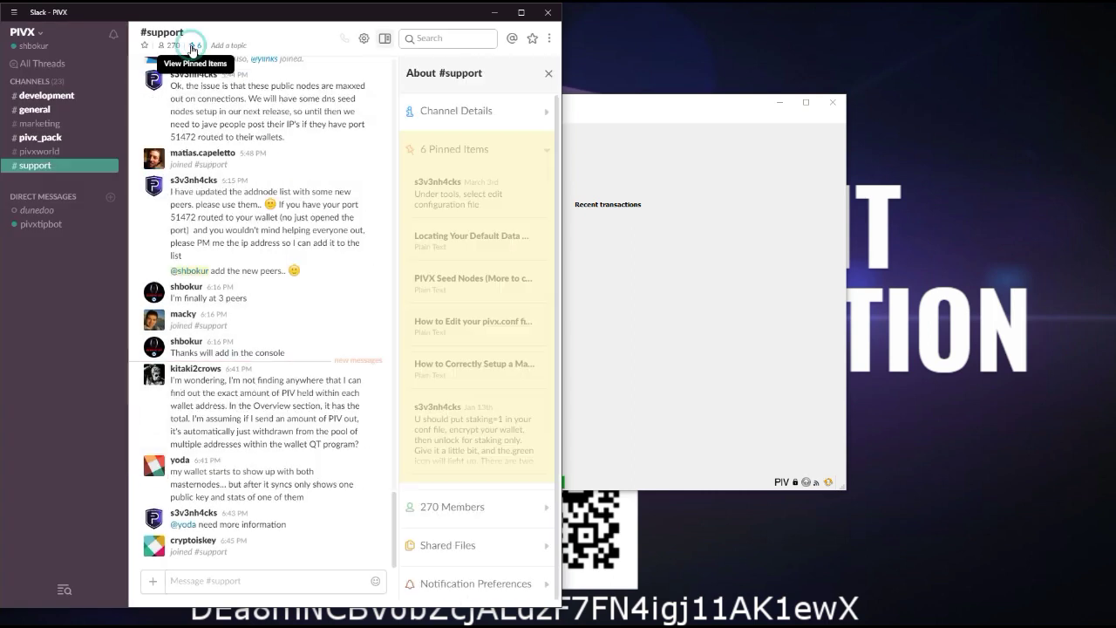
left_click(504, 202)
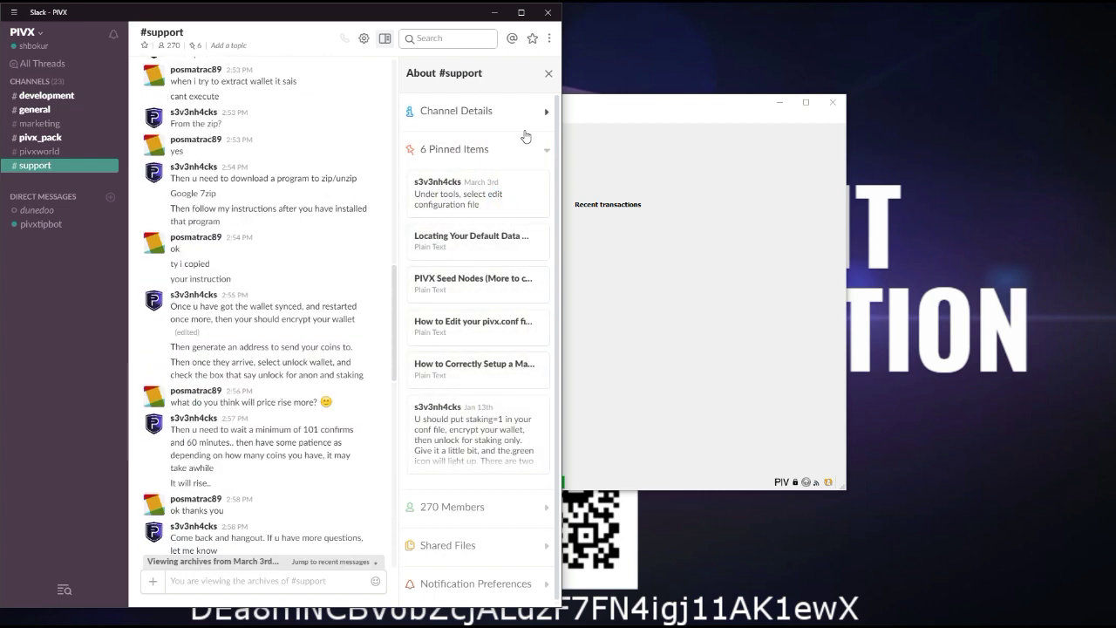
left_click(546, 77)
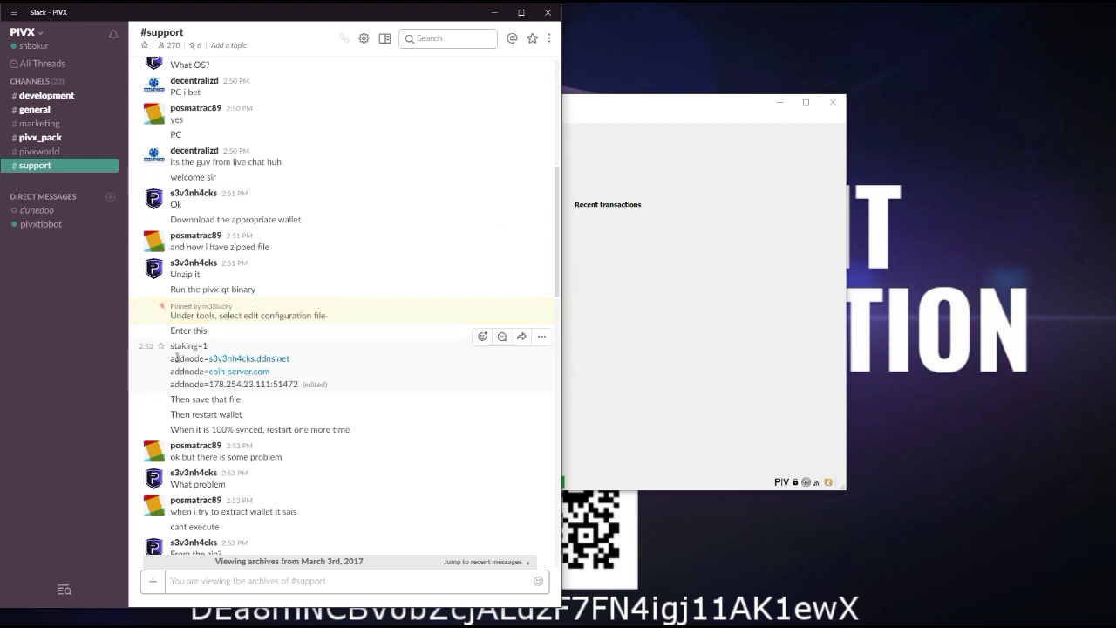
left_click_drag(171, 348, 294, 384)
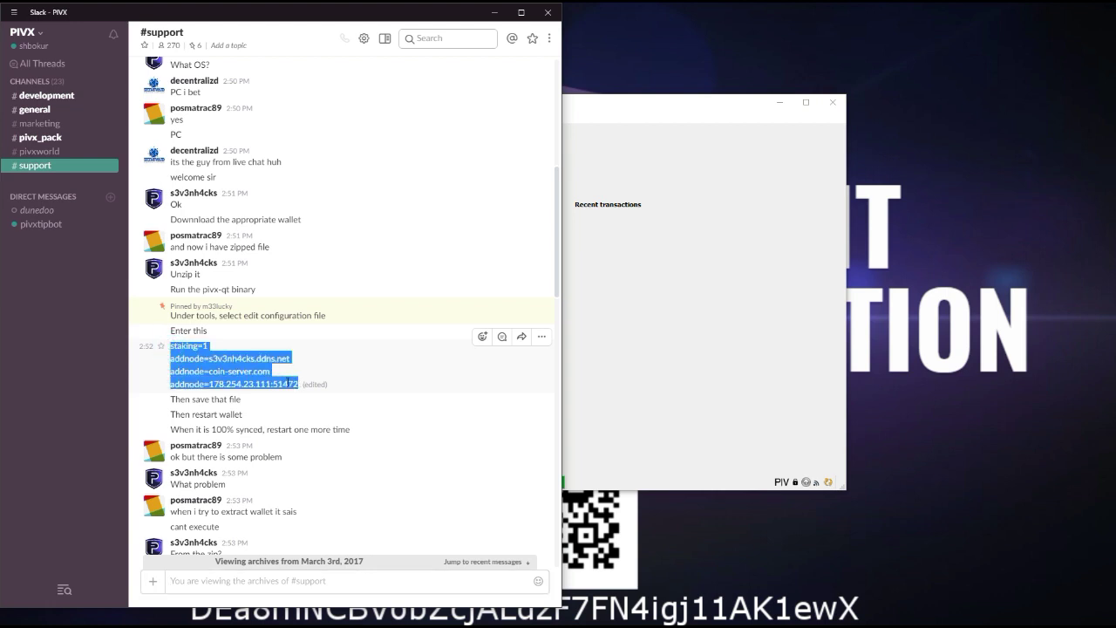
right_click(189, 359)
left_click(202, 393)
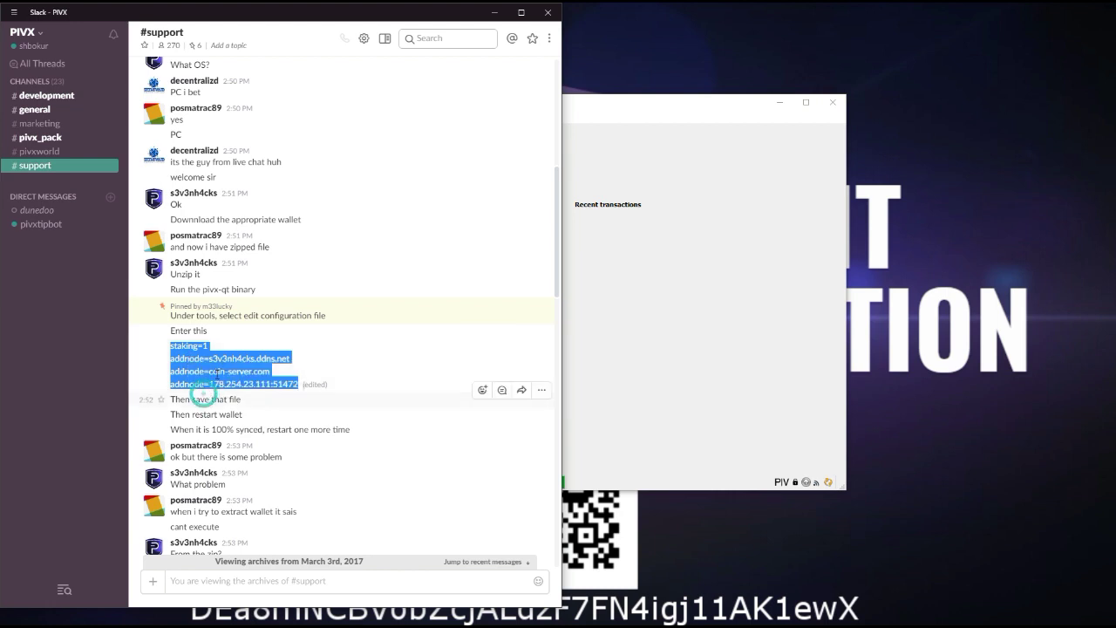
Open File Explorer at %appdata%\PIVX and bring up the actions for pivx.conf.
left_click(491, 13)
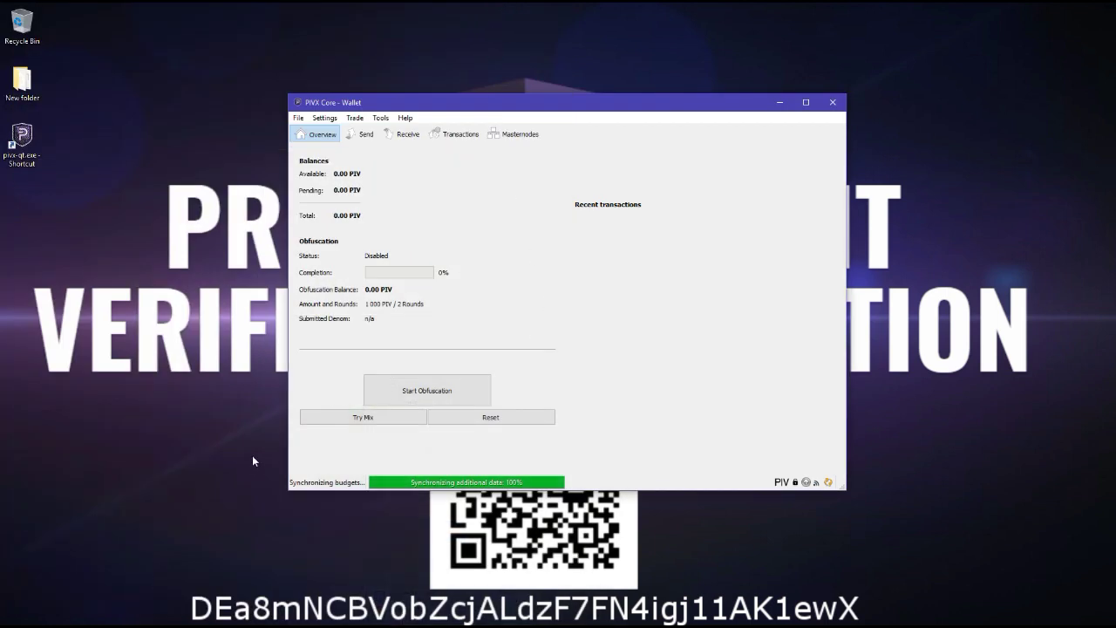
key("super")
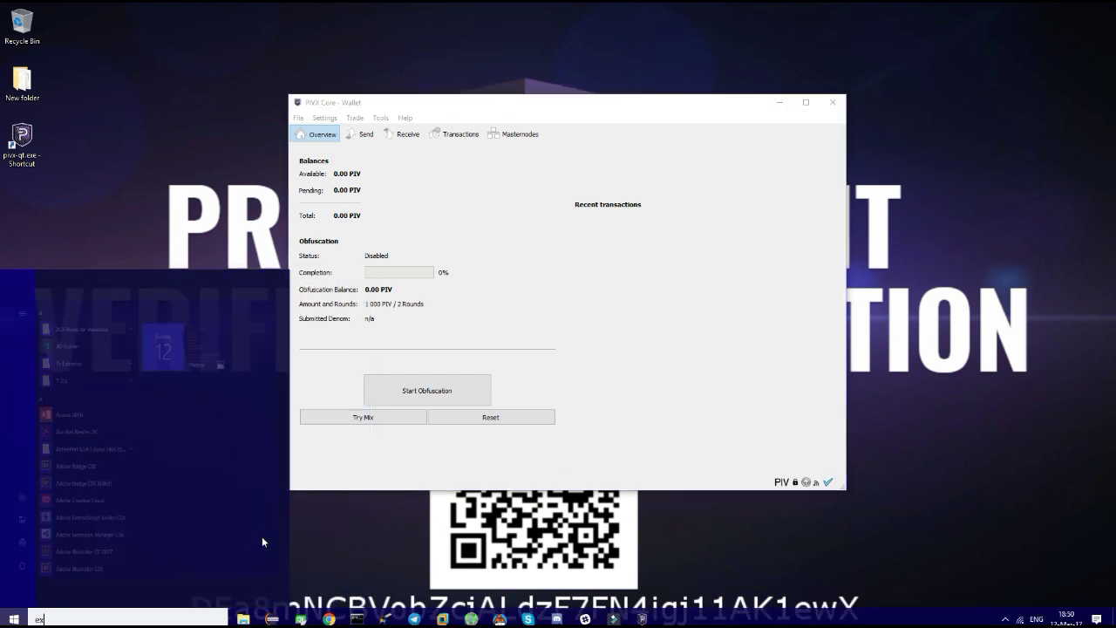
type("explo")
key("Return")
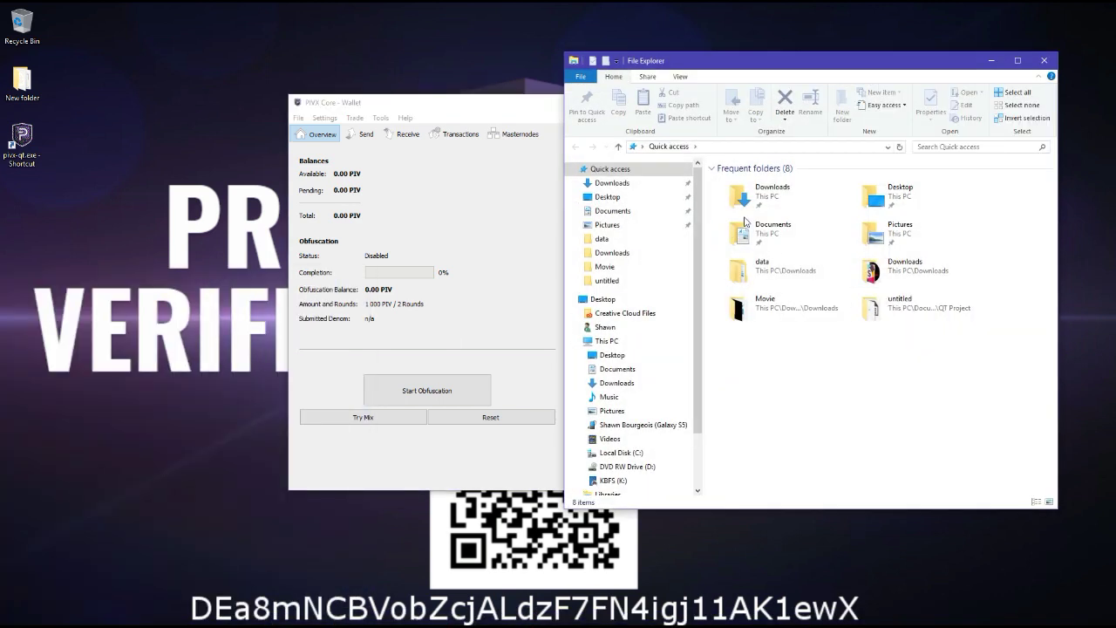
left_click(753, 146)
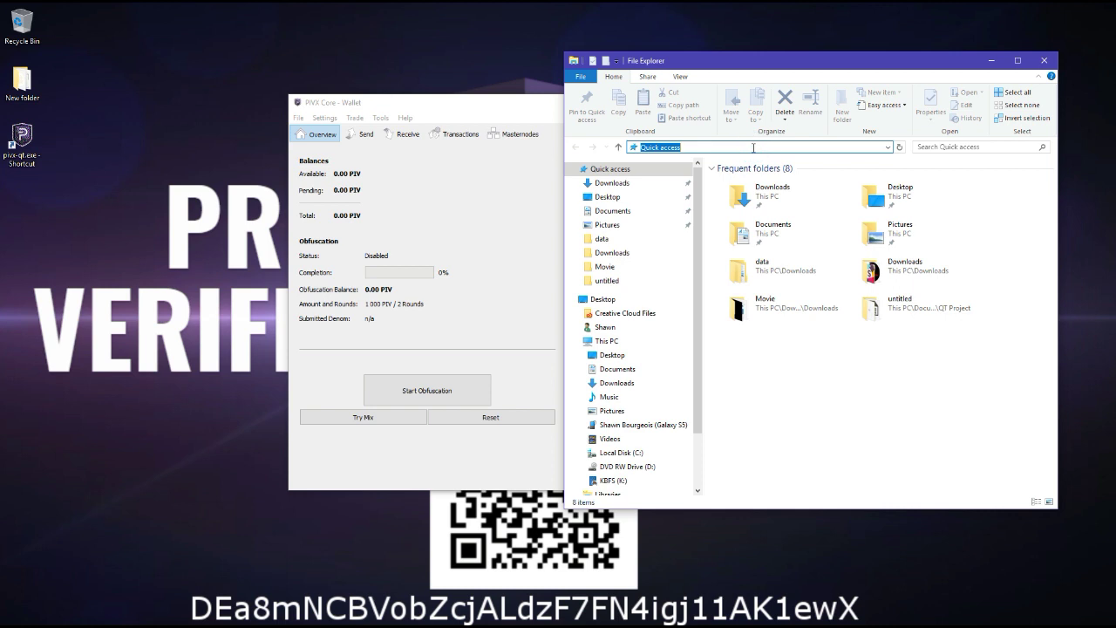
type("%appdata%\\pi")
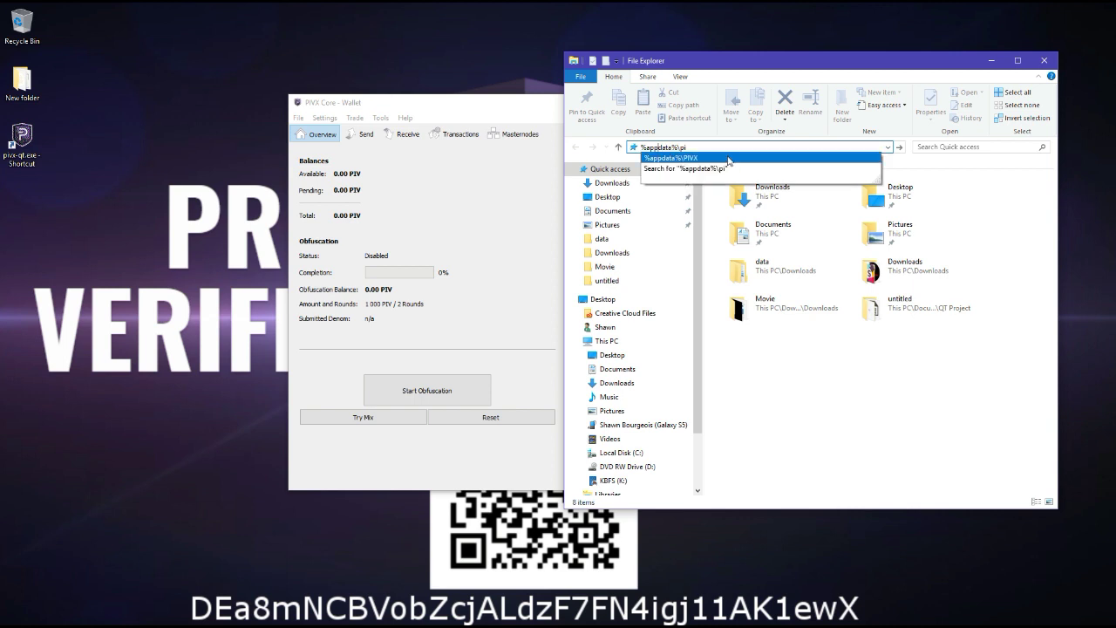
left_click(728, 158)
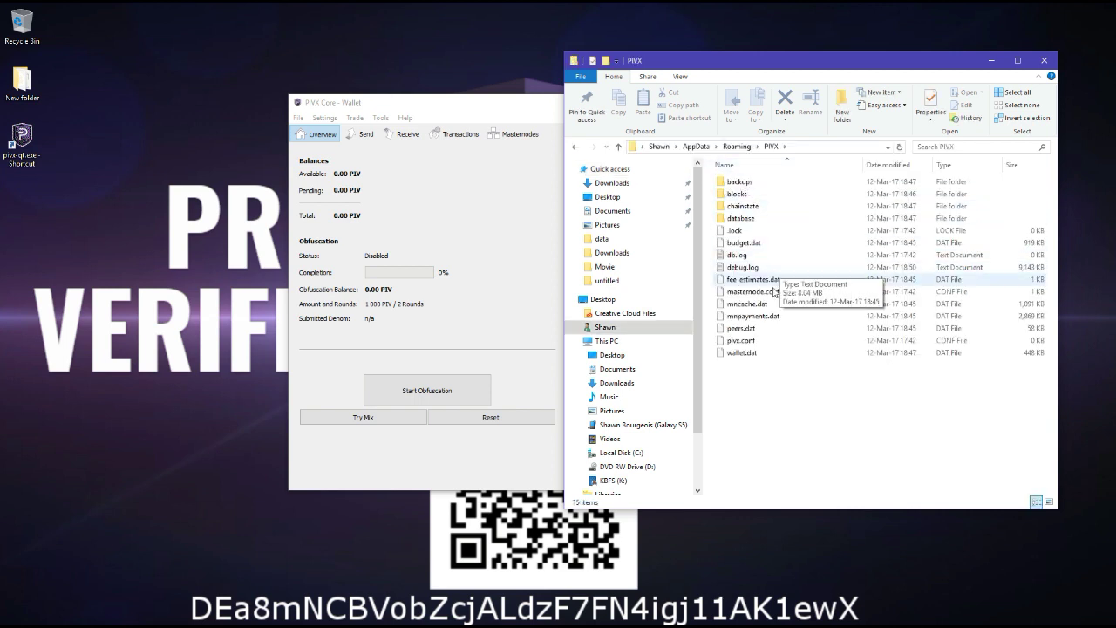
right_click(776, 347)
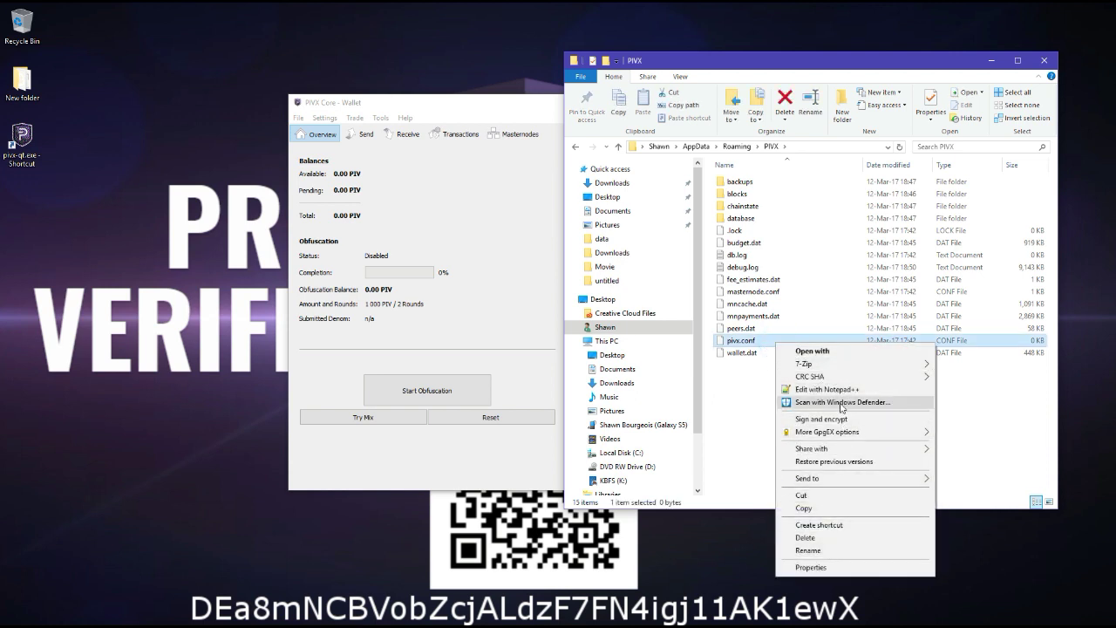
Paste the staking and addnode lines into pivx.conf, close it without saving, and quit Notepad++.
left_click(837, 389)
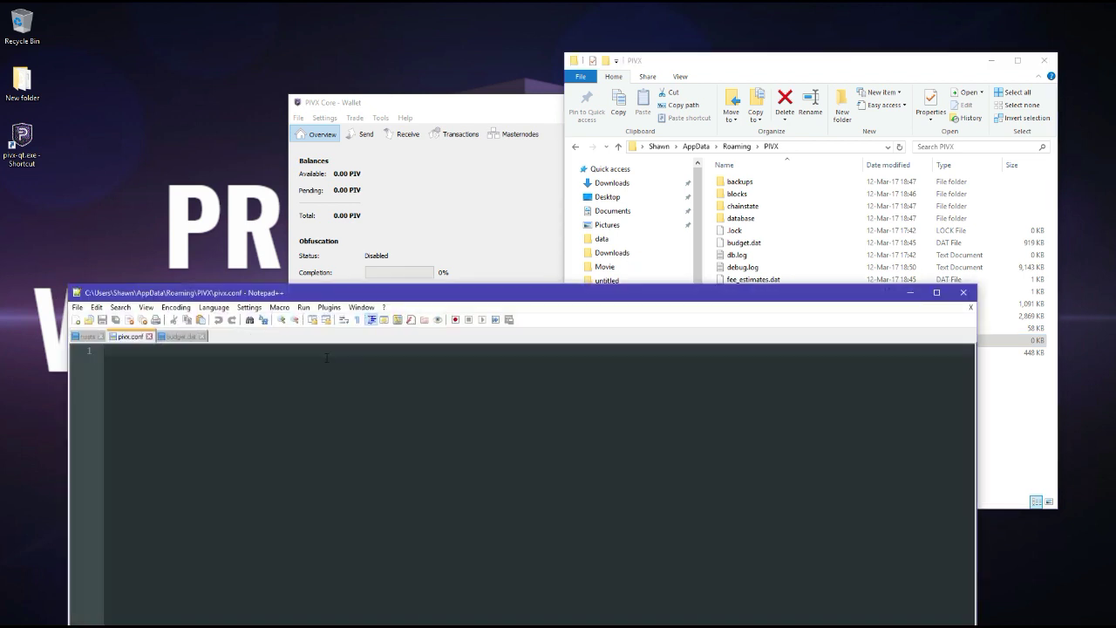
key("ctrl+v")
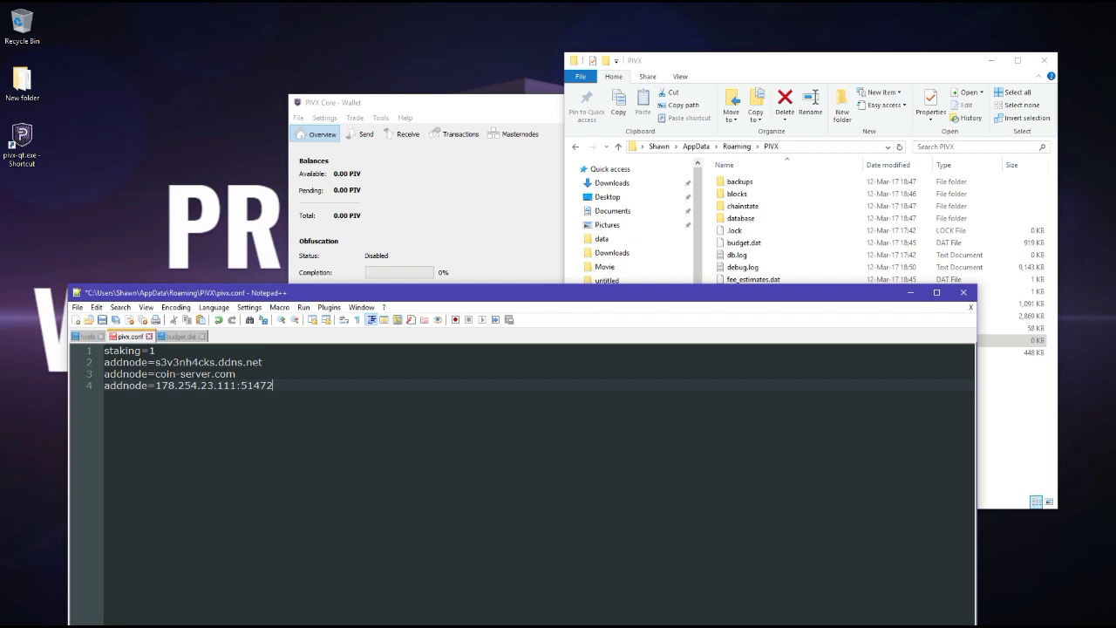
left_click(149, 336)
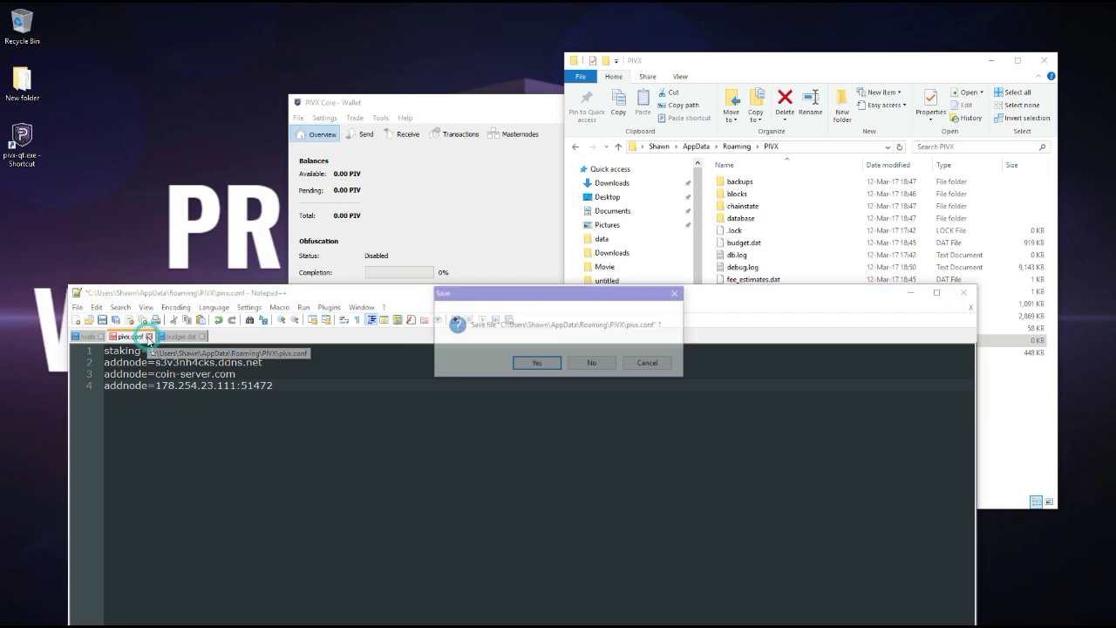
left_click(590, 364)
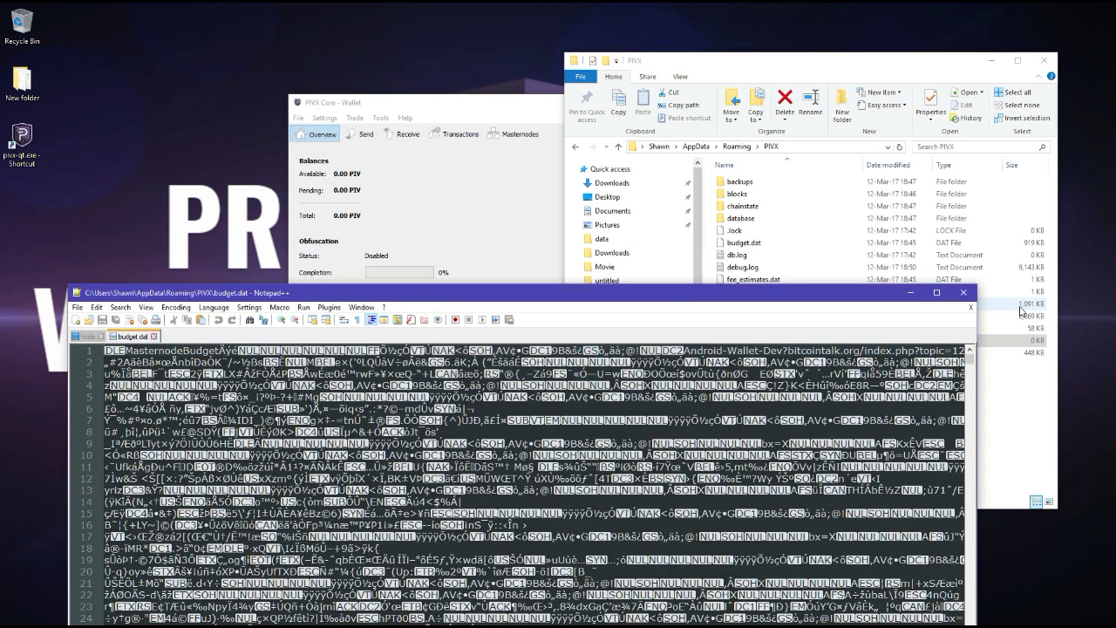
left_click(964, 295)
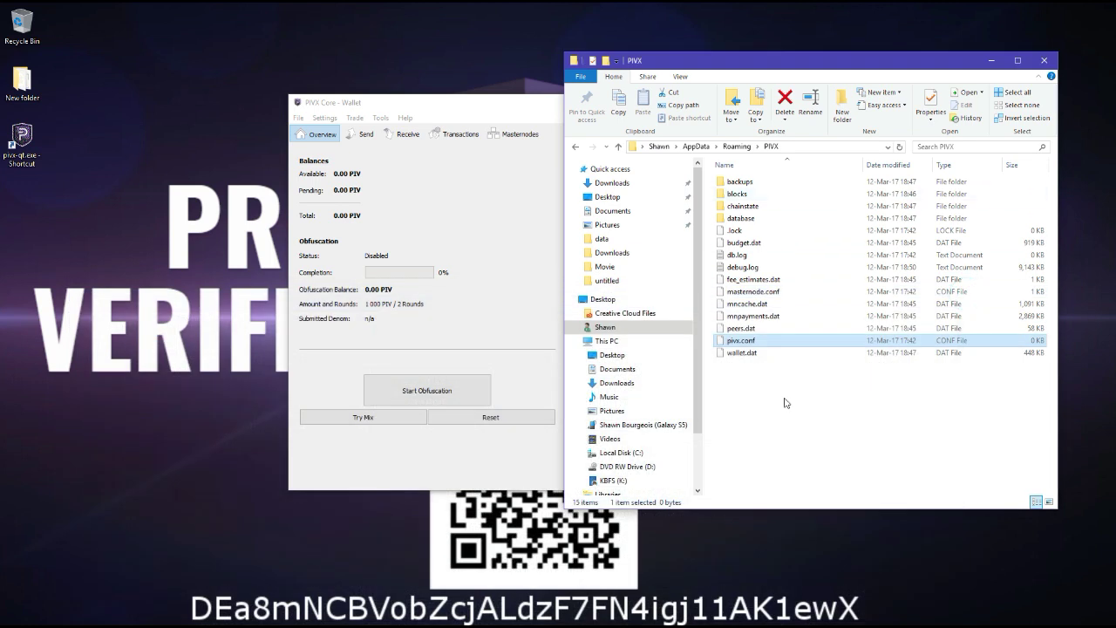
Close the PIVX folder window and check the wallet's network connections in the status bar.
left_click(1042, 62)
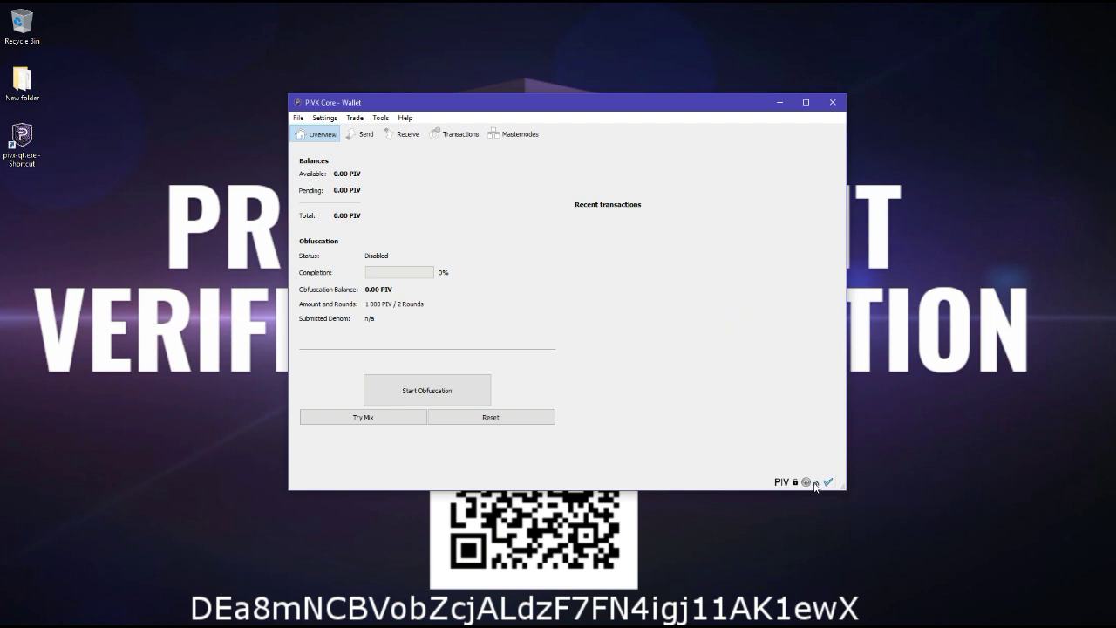
mouse_move(817, 486)
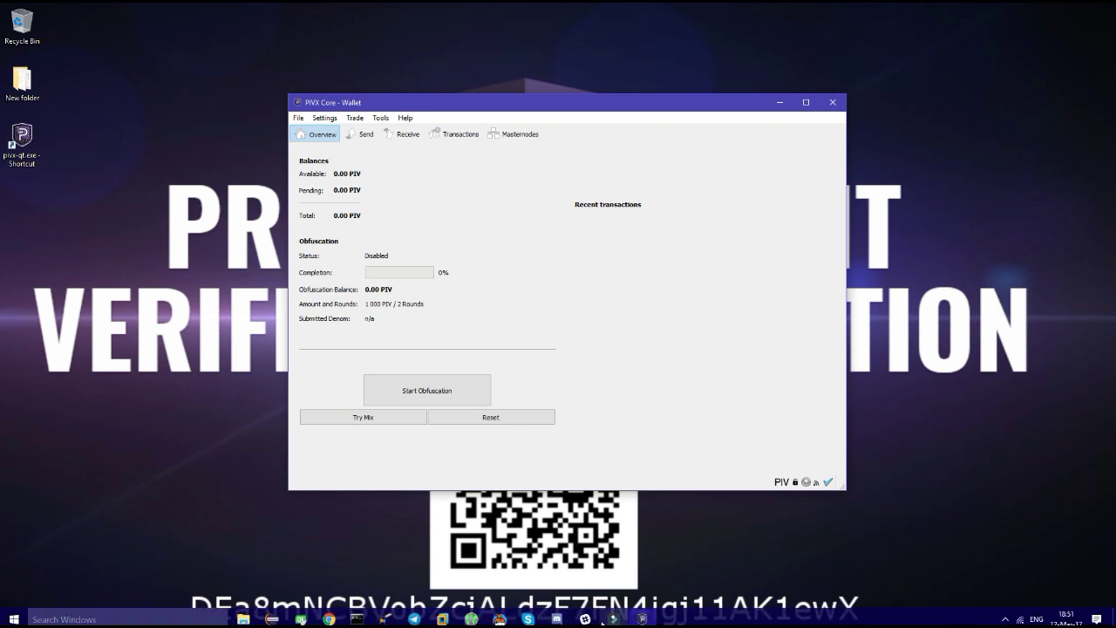
Open the pivxtipbot direct message and highlight its 55 PIVX tip jar balance reply.
left_click(584, 618)
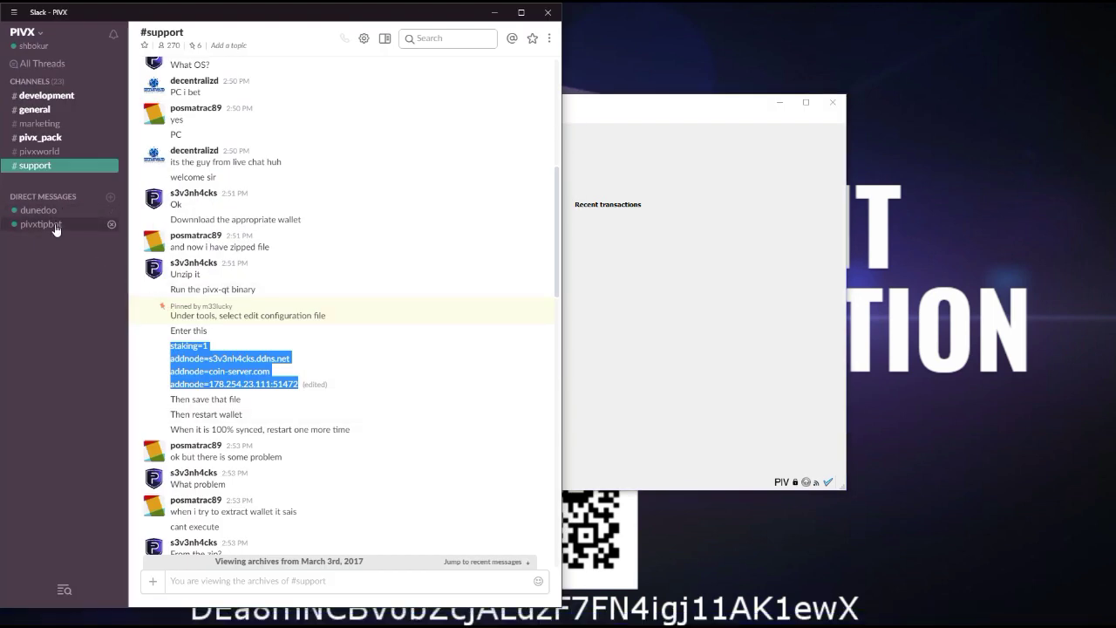
left_click(54, 225)
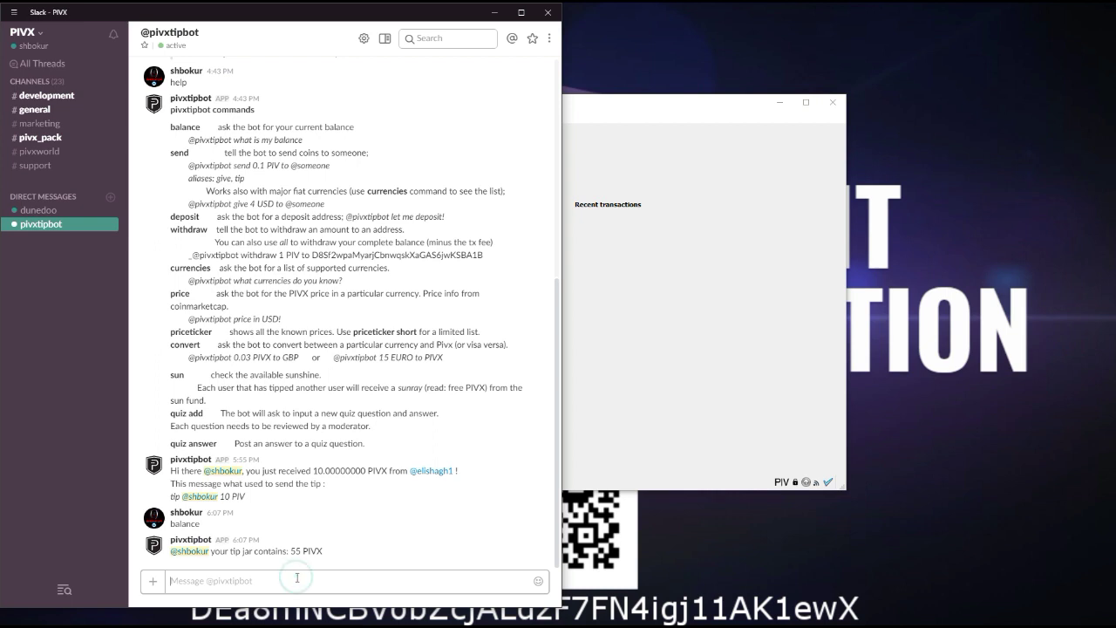
left_click_drag(168, 551, 323, 552)
left_click(349, 551)
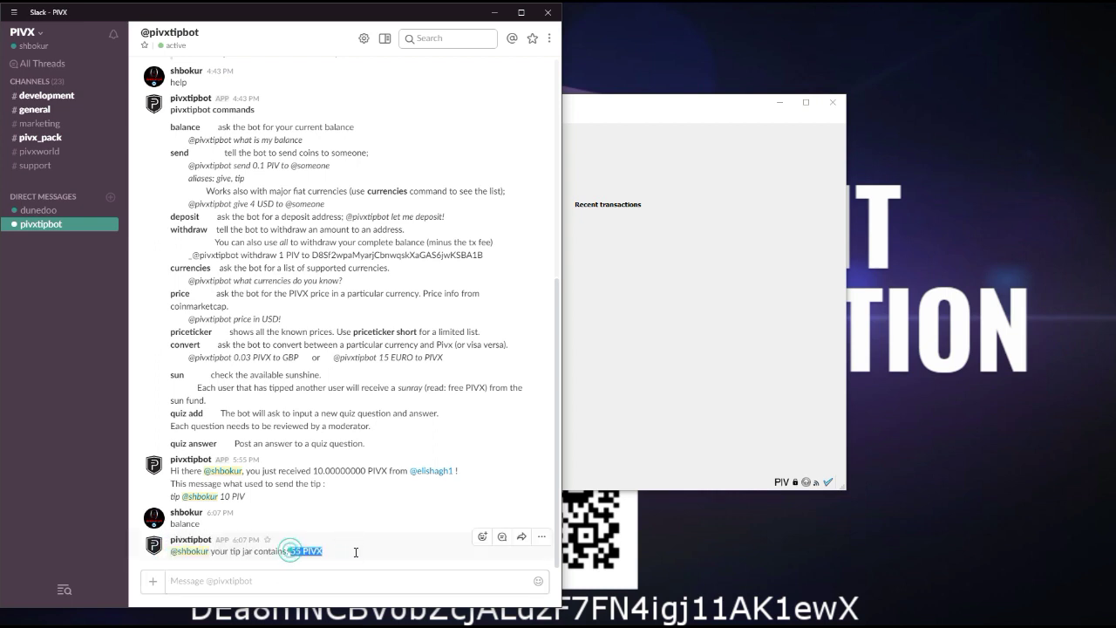
Bring PIVX Core forward on the Receive page and view the options for the existing Tutorial request.
left_click(642, 310)
left_click(406, 133)
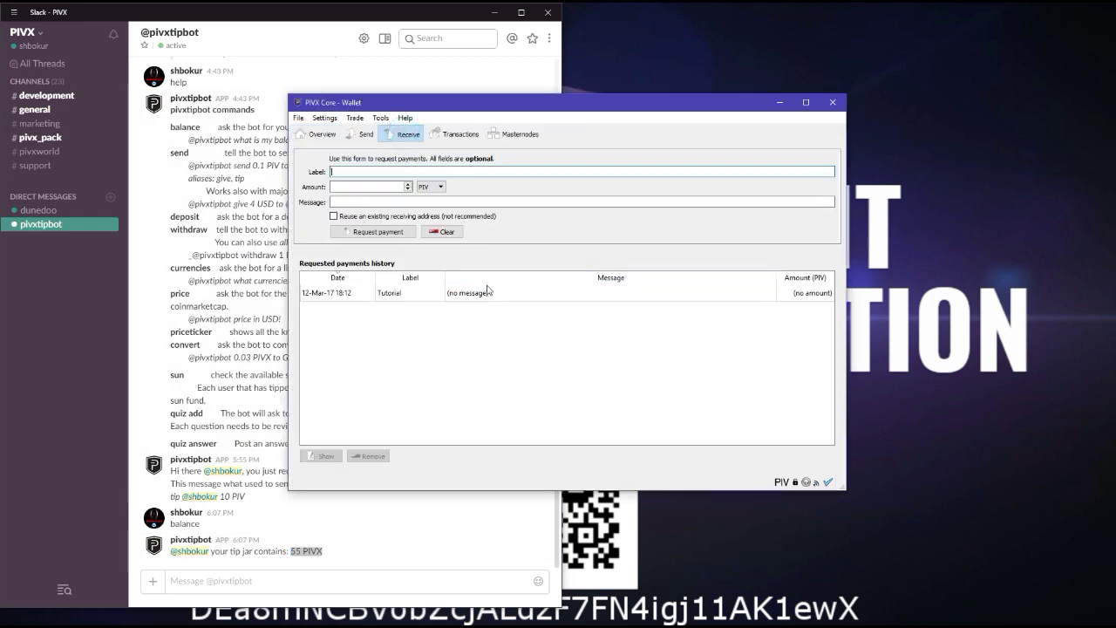
right_click(486, 294)
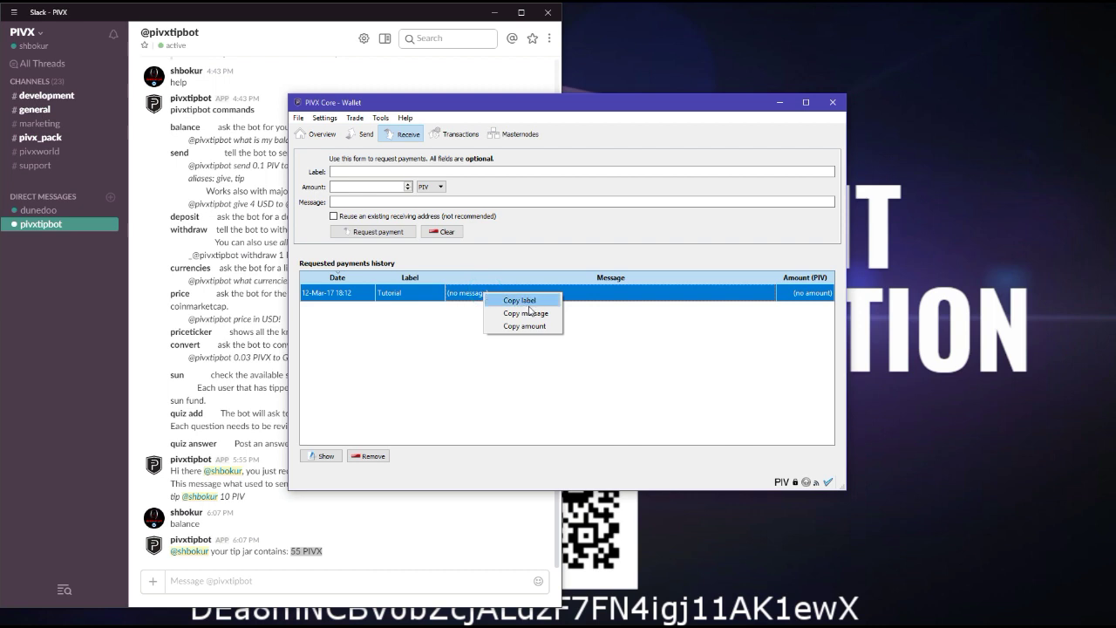
left_click(435, 174)
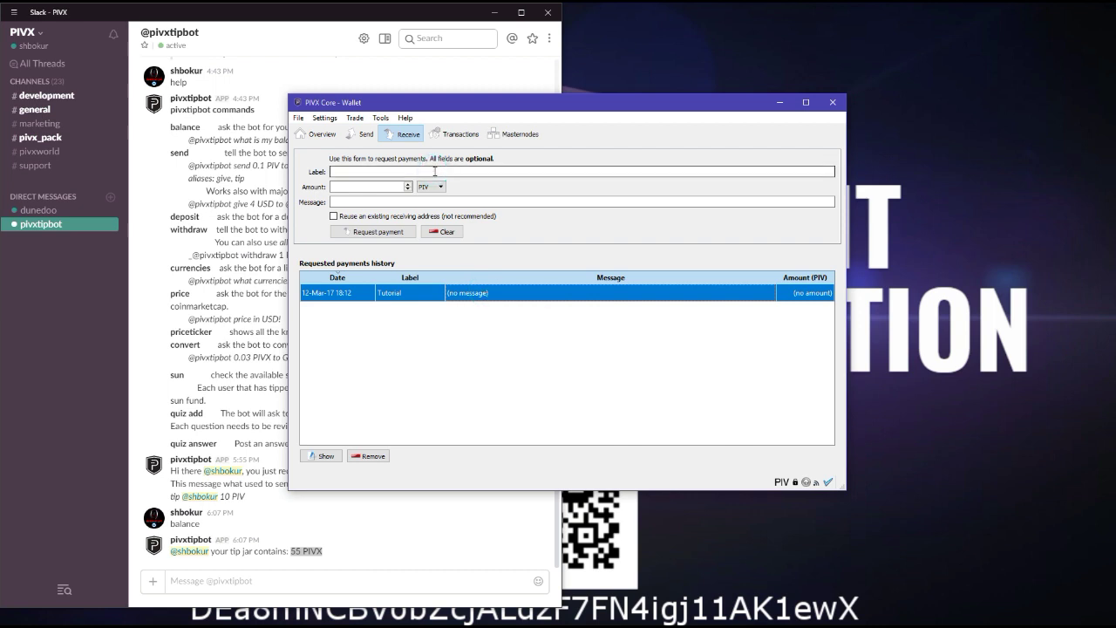
Create a payment request labelled 'Slack tutorial' and copy its new receiving address for Slack.
left_click(435, 172)
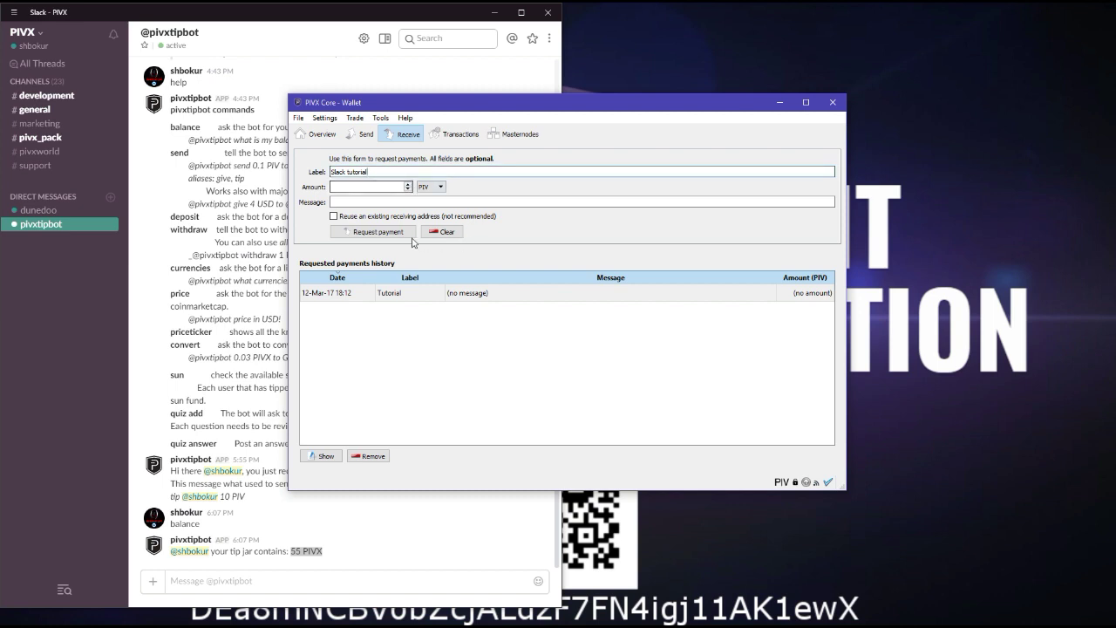
left_click(375, 232)
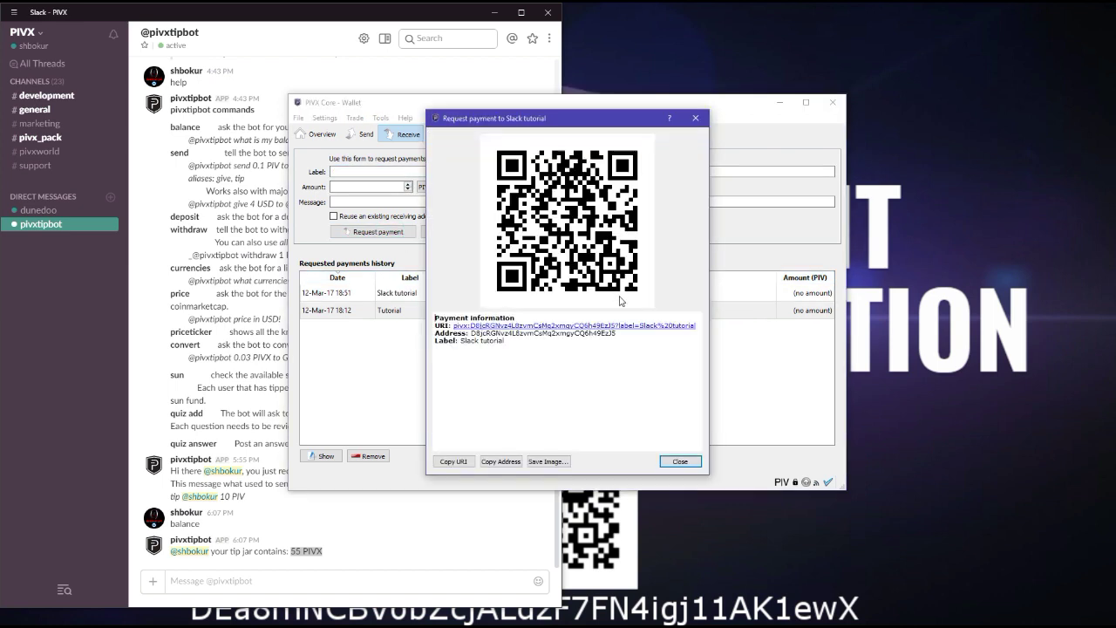
left_click_drag(472, 333, 624, 337)
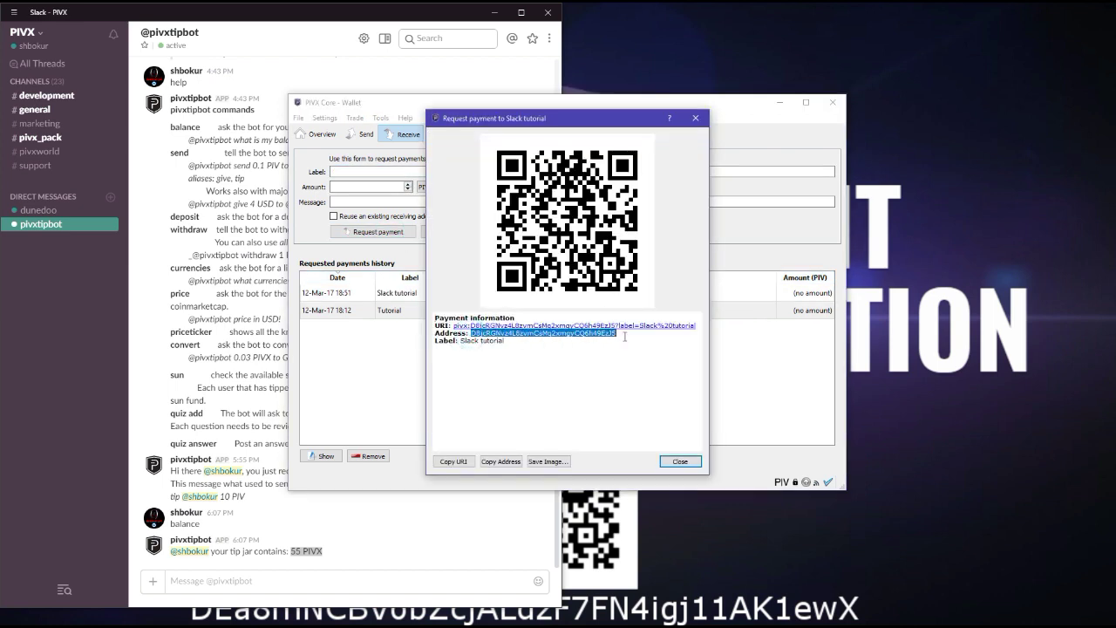
left_click(307, 575)
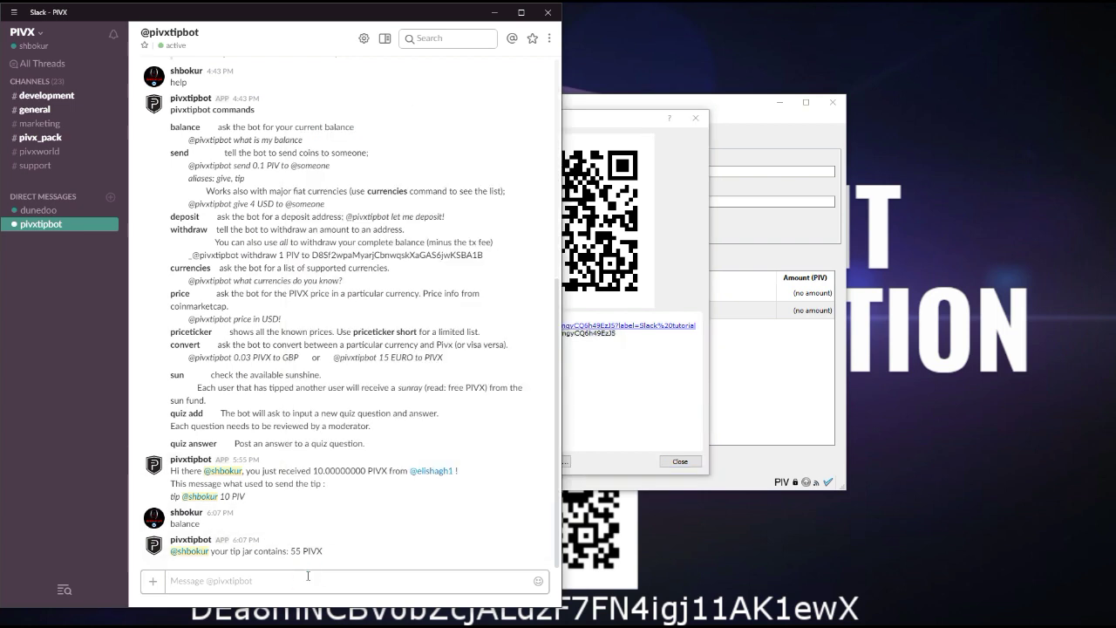
Send the tipbot a withdraw of 55 PIVX to the pasted wallet address.
type("withdr")
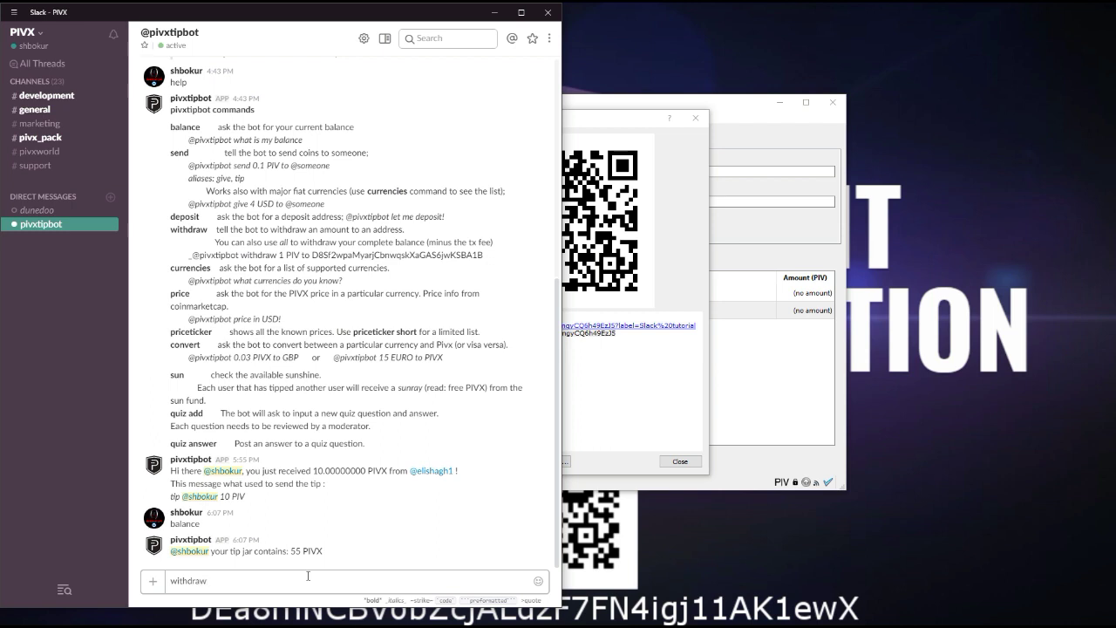
type("aw")
key("ctrl+v")
key("Return")
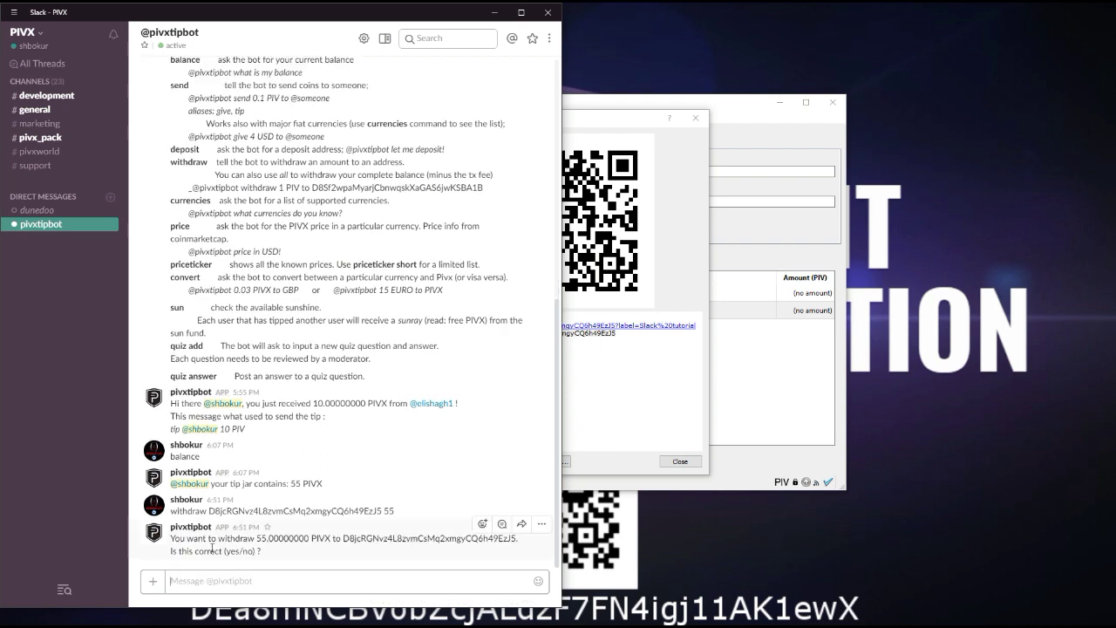
Confirm the withdrawal with 'yes' and open the 54.9999 PIVX transaction link.
left_click(270, 579)
type("yes")
key("Return")
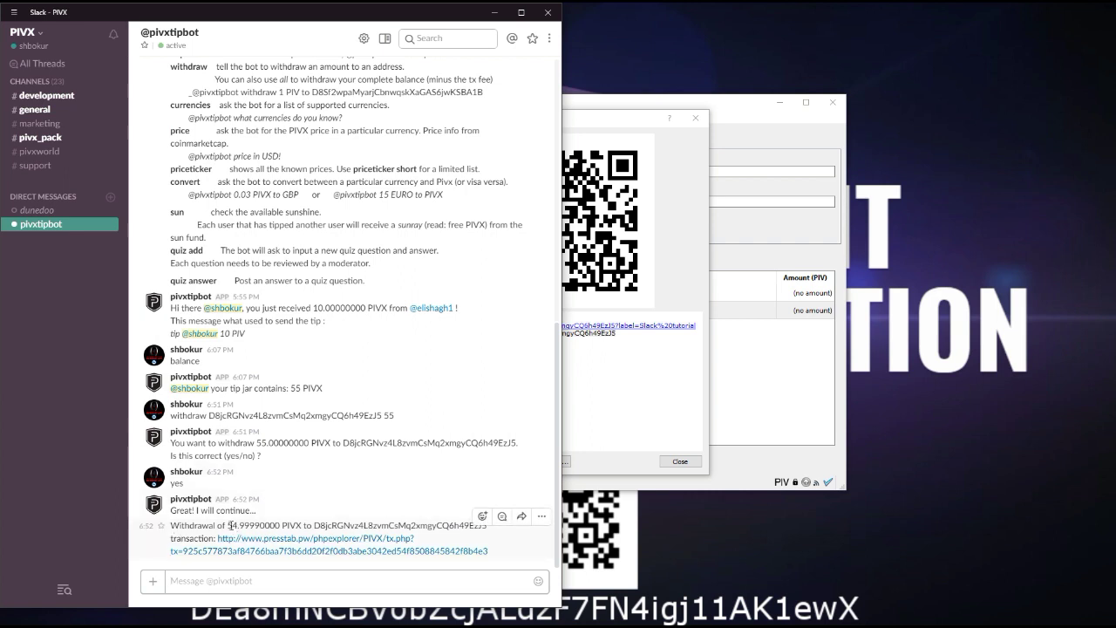
left_click_drag(228, 525, 260, 525)
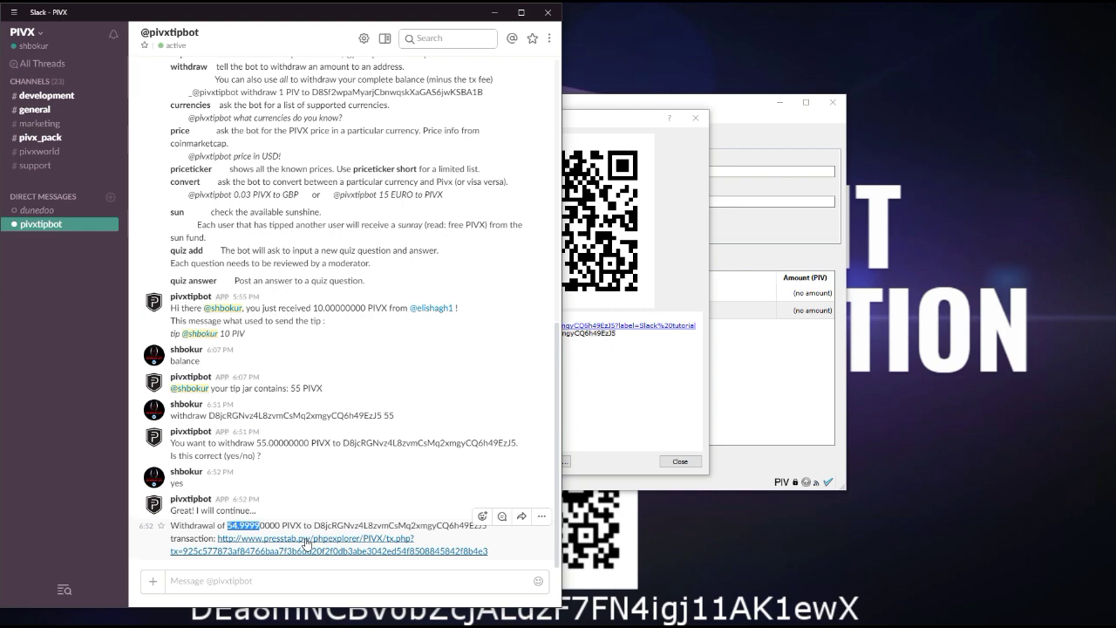
left_click(306, 540)
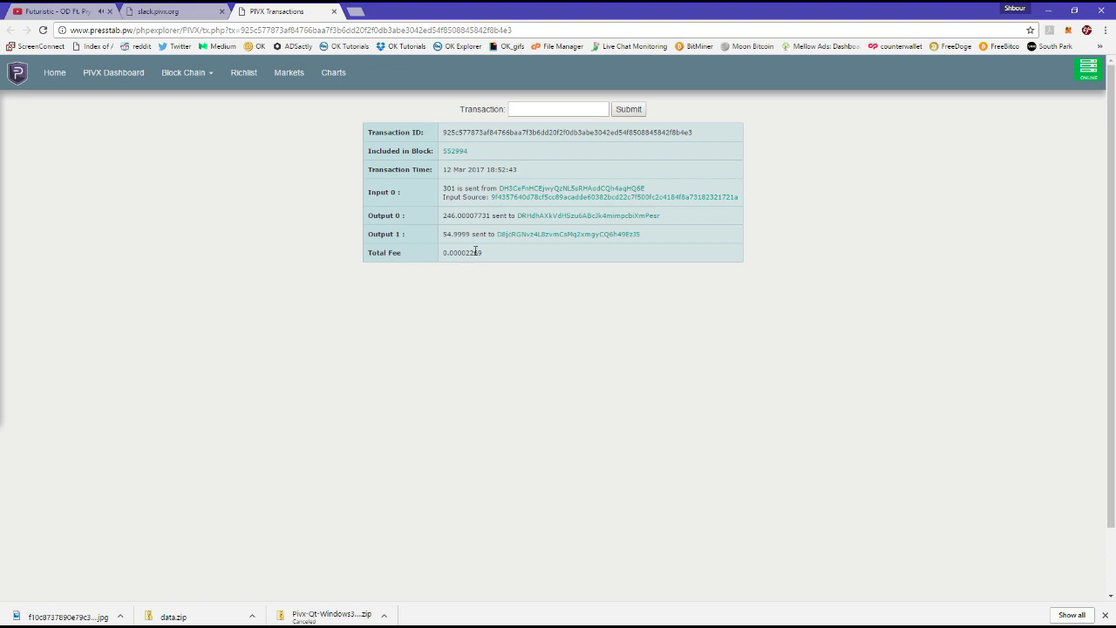
Check the 54.9999 output and total fee on presstab.pw, then close the tab and minimize Chrome.
left_click_drag(484, 254, 441, 254)
left_click(492, 292)
left_click(334, 11)
left_click(1047, 12)
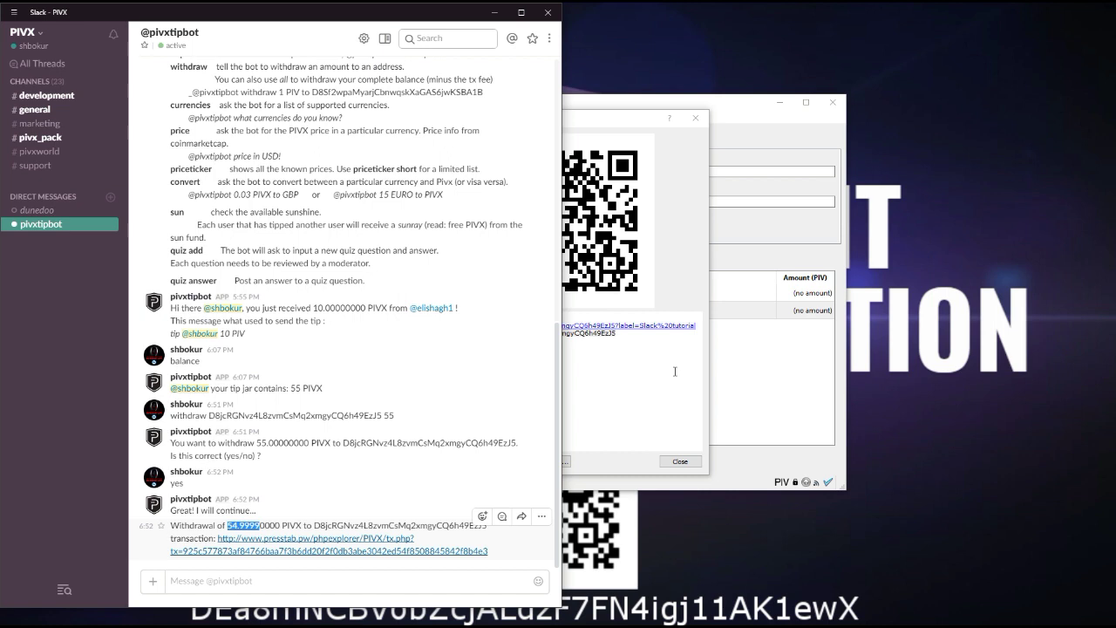
Close the payment request and show the wallet Overview with 54.99 PIV received.
left_click(675, 372)
left_click(696, 119)
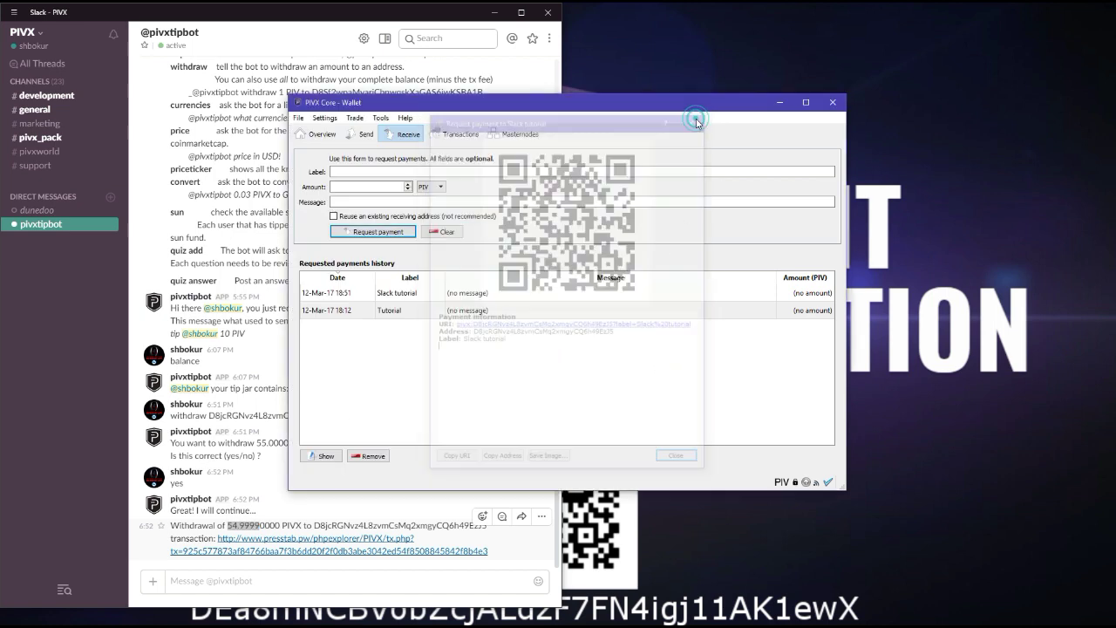
left_click(321, 134)
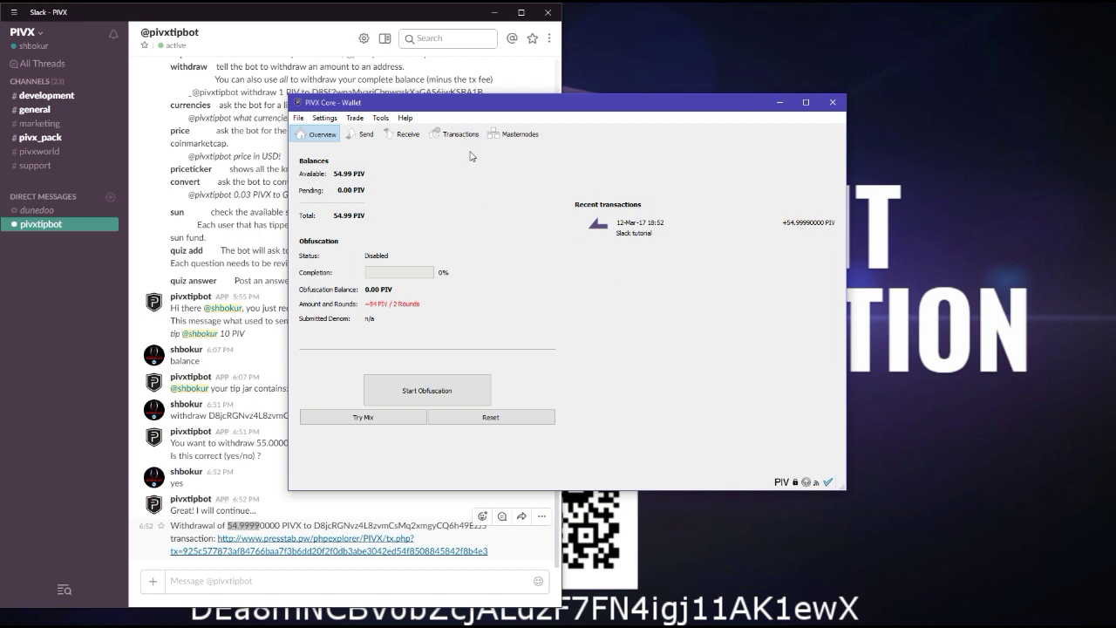
Minimize Slack and reposition the PIVX Core window near the centre of the screen.
left_click_drag(513, 102, 650, 76)
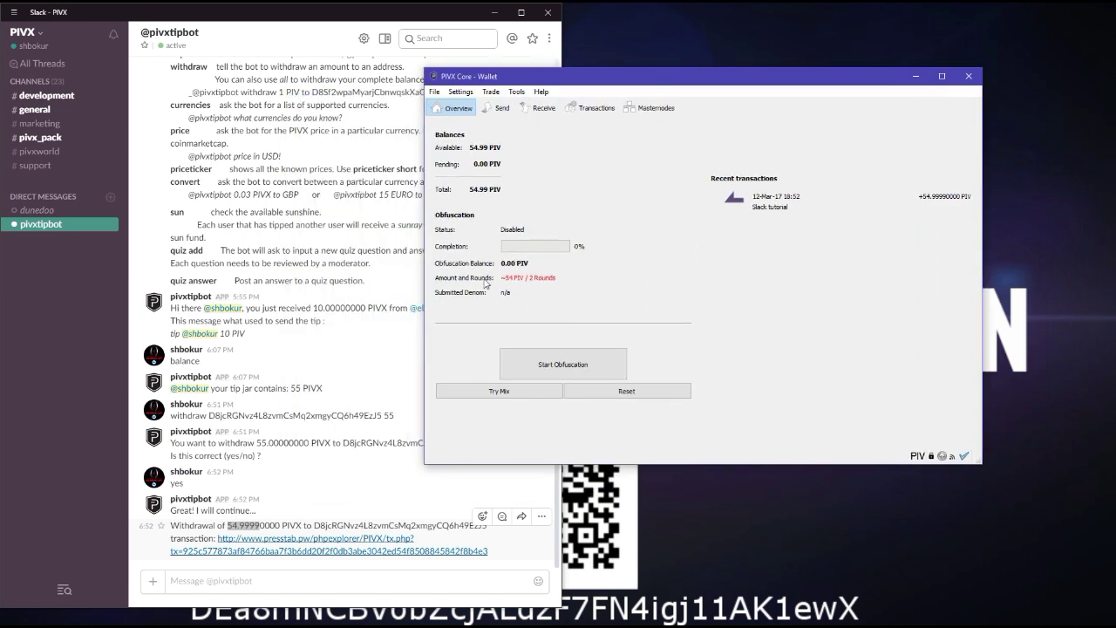
left_click(829, 355)
left_click(493, 12)
left_click_drag(642, 78, 509, 65)
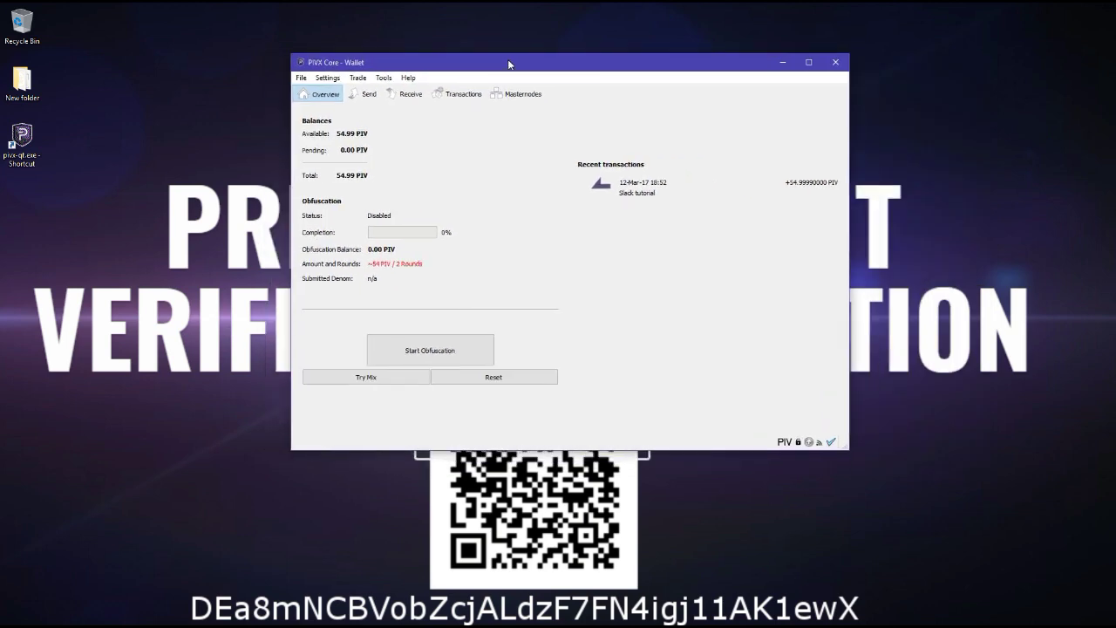